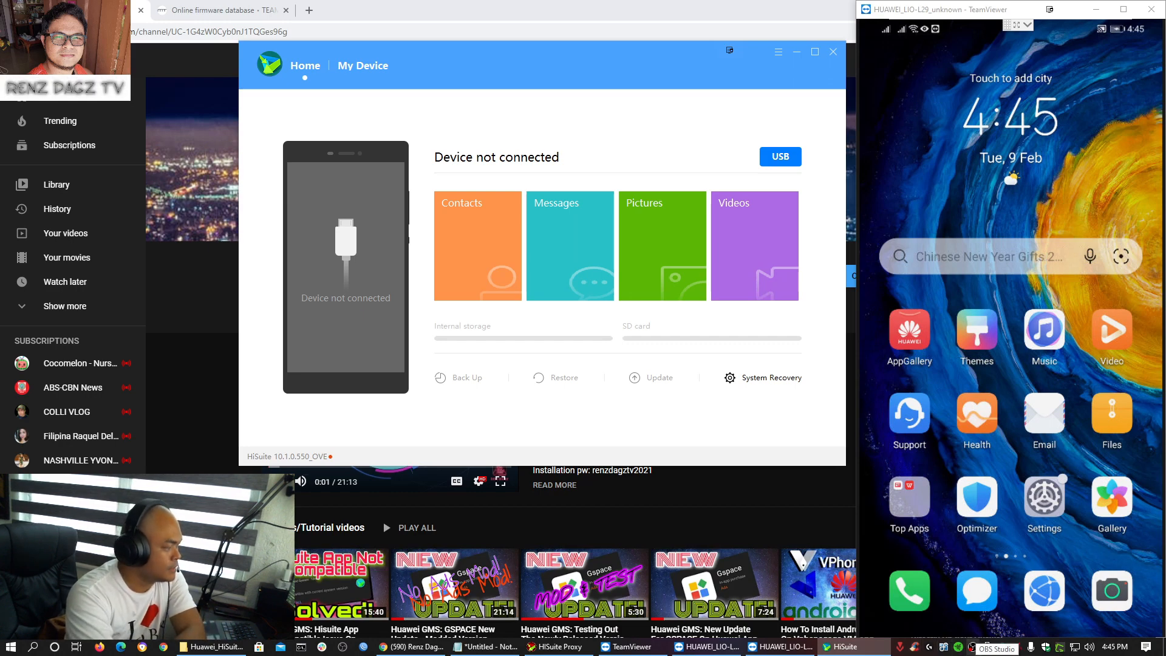
- Connect HiSuite to the LIO-L29 over USB with the phone's verification code, listing 328 contacts and 26 messages
drag(564, 56, 554, 72)
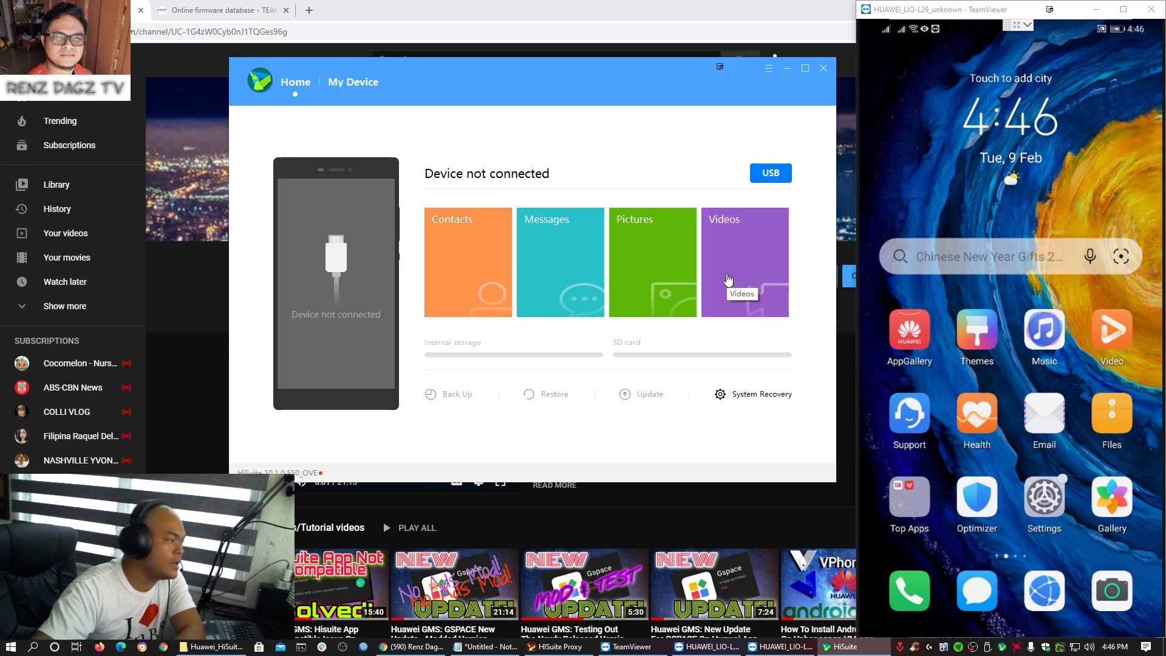
click(766, 174)
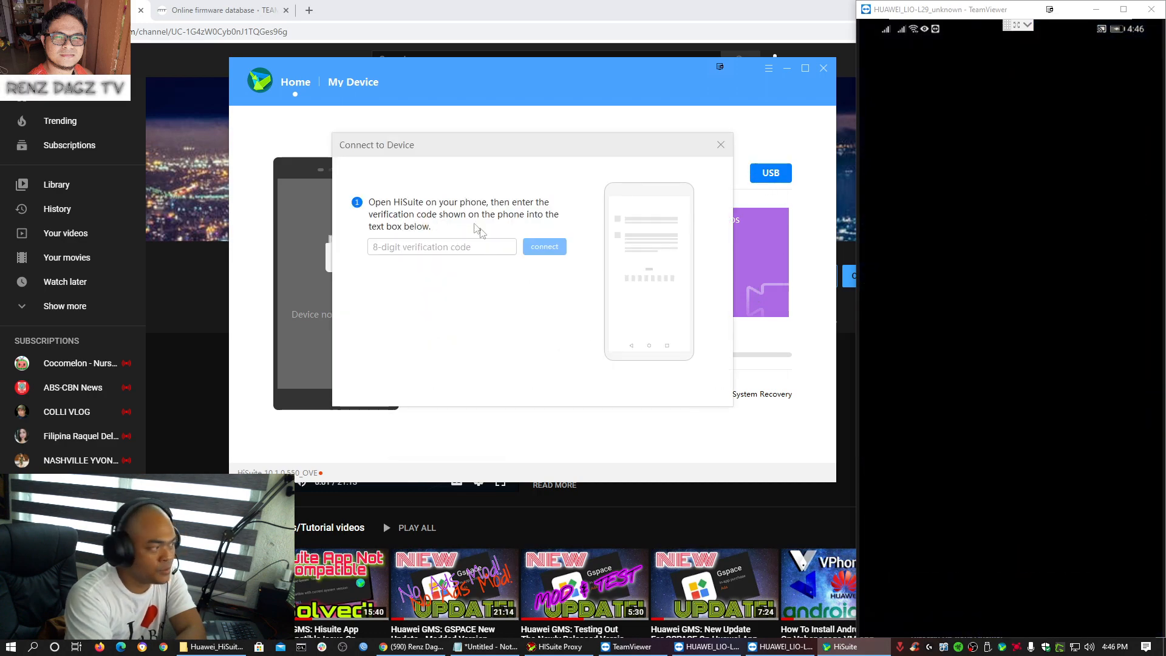
click(398, 247)
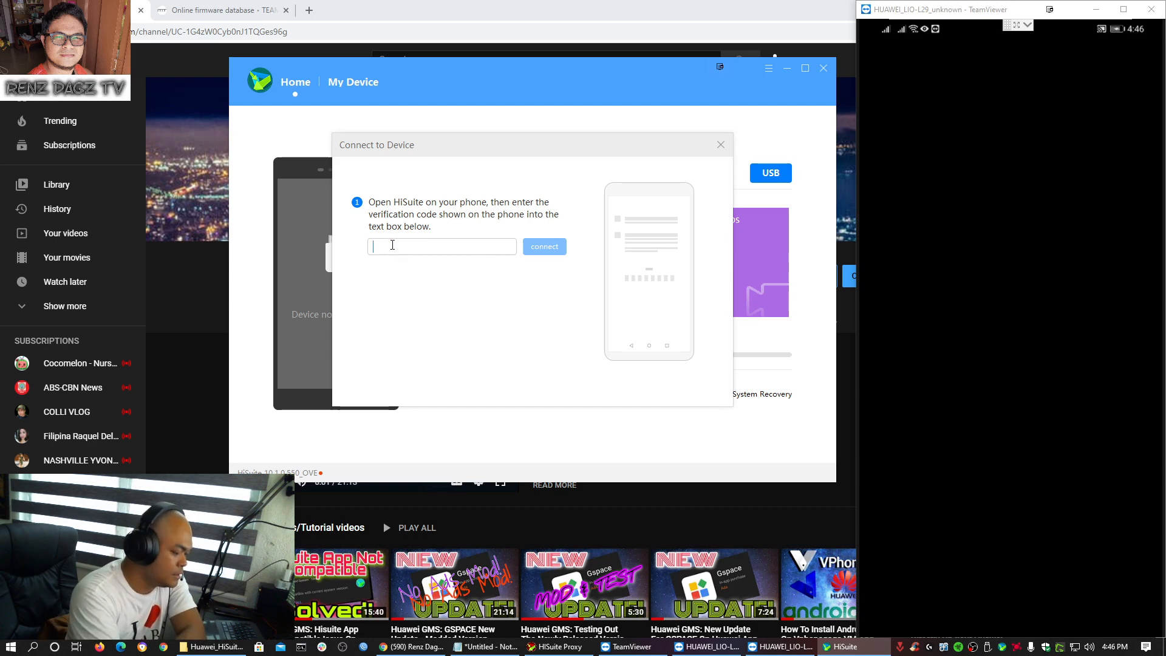
text(40450610)
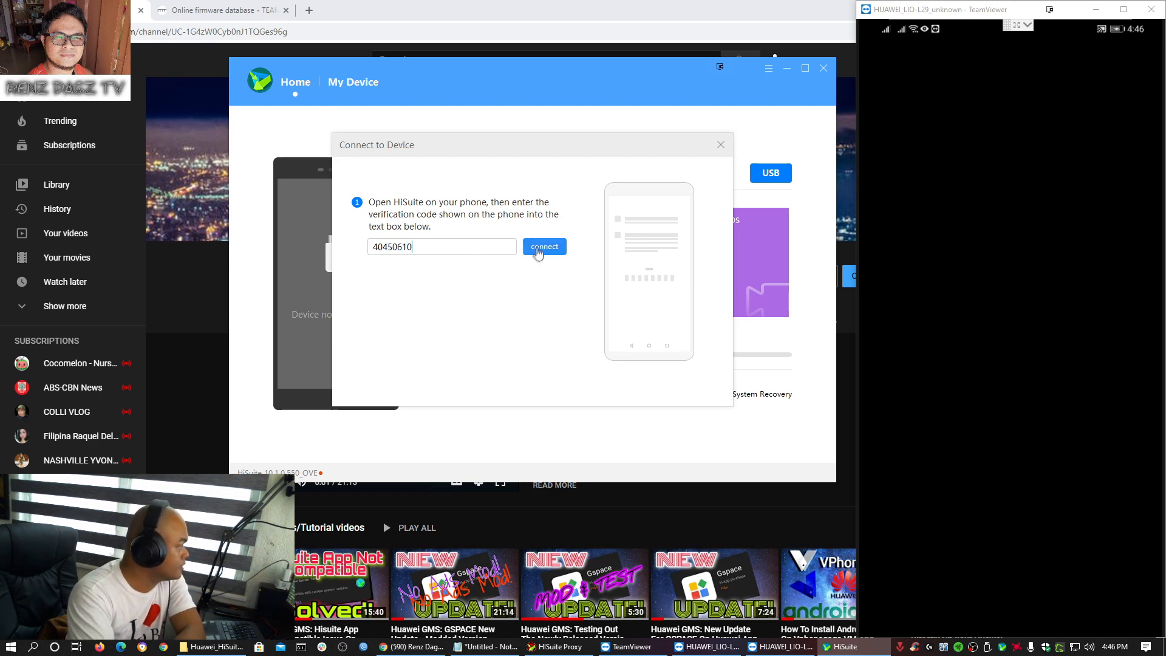
click(538, 249)
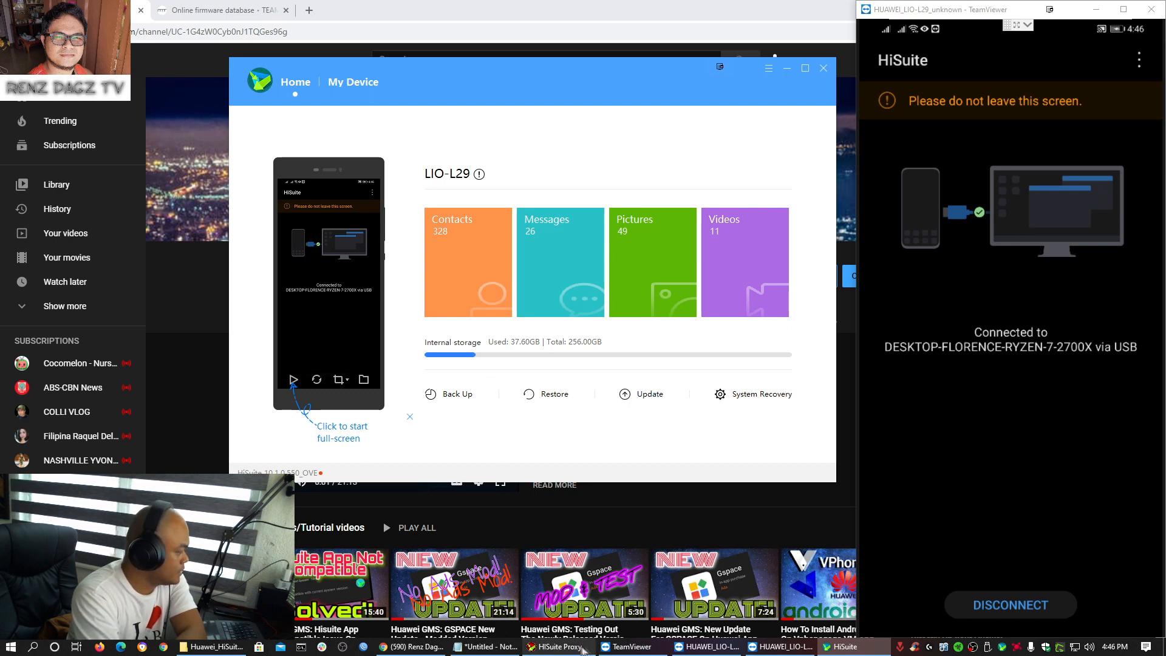
- Bring up HiSuite Proxy with empty Package URL and PKG fields and the first Point Version unchecked
click(556, 647)
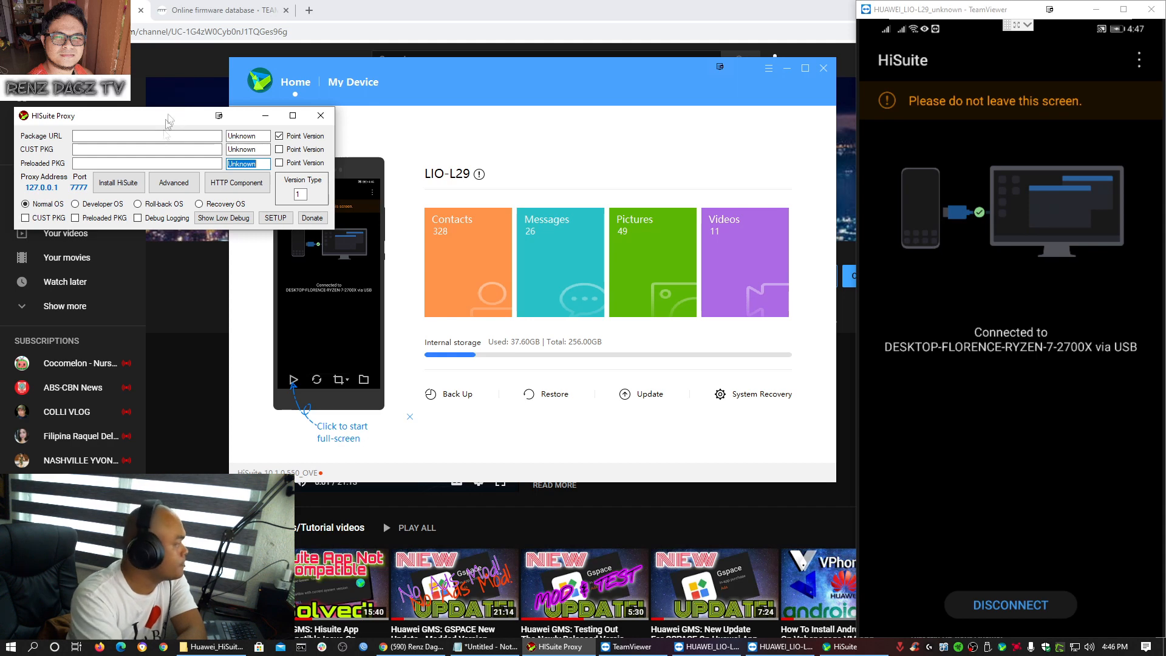
click(98, 136)
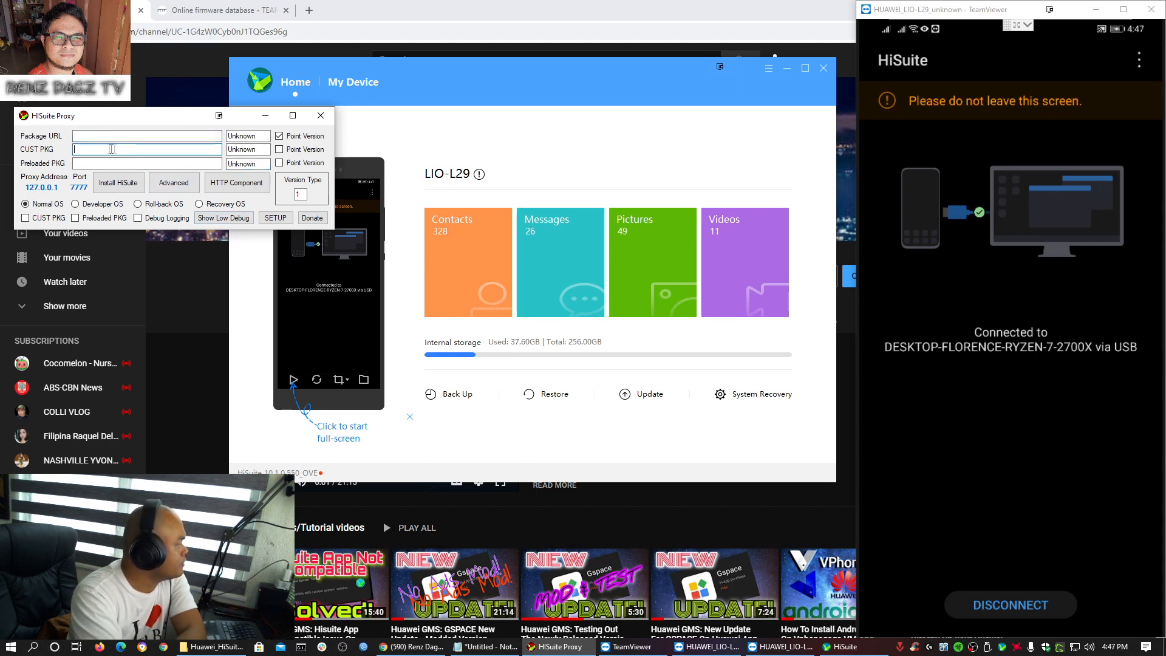
click(209, 160)
click(252, 163)
click(279, 136)
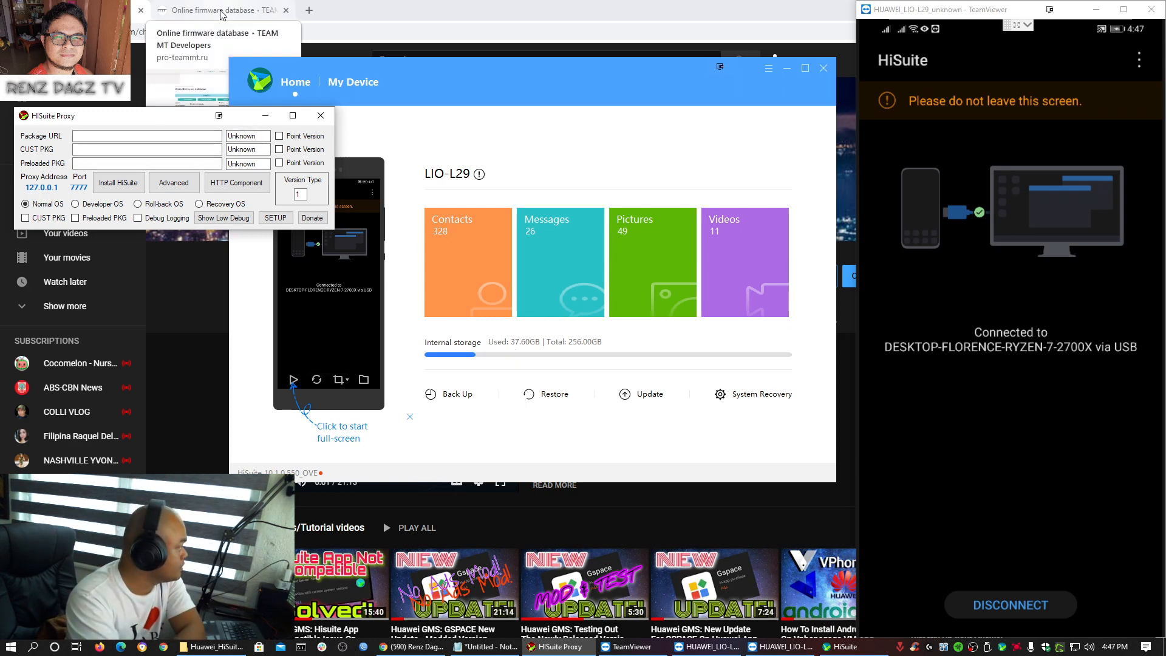
click(243, 10)
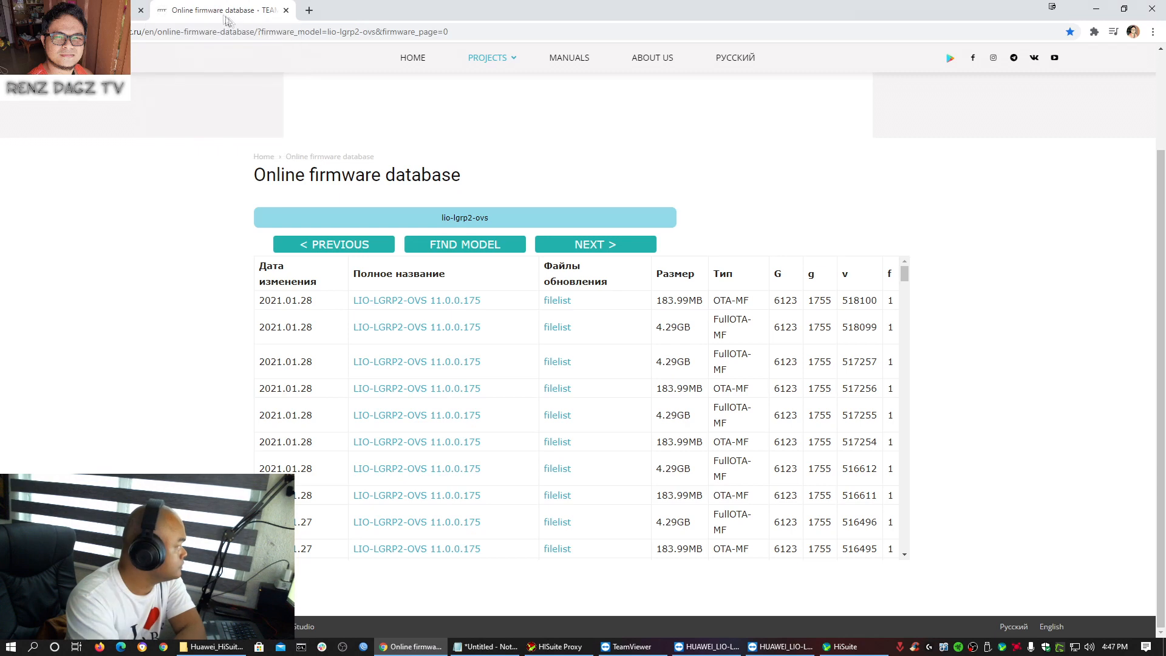
- Restore Chrome to a smaller top-left window and scroll the lio-lgrp2-ovs table to the 11.0.0.168 rows
click(1125, 9)
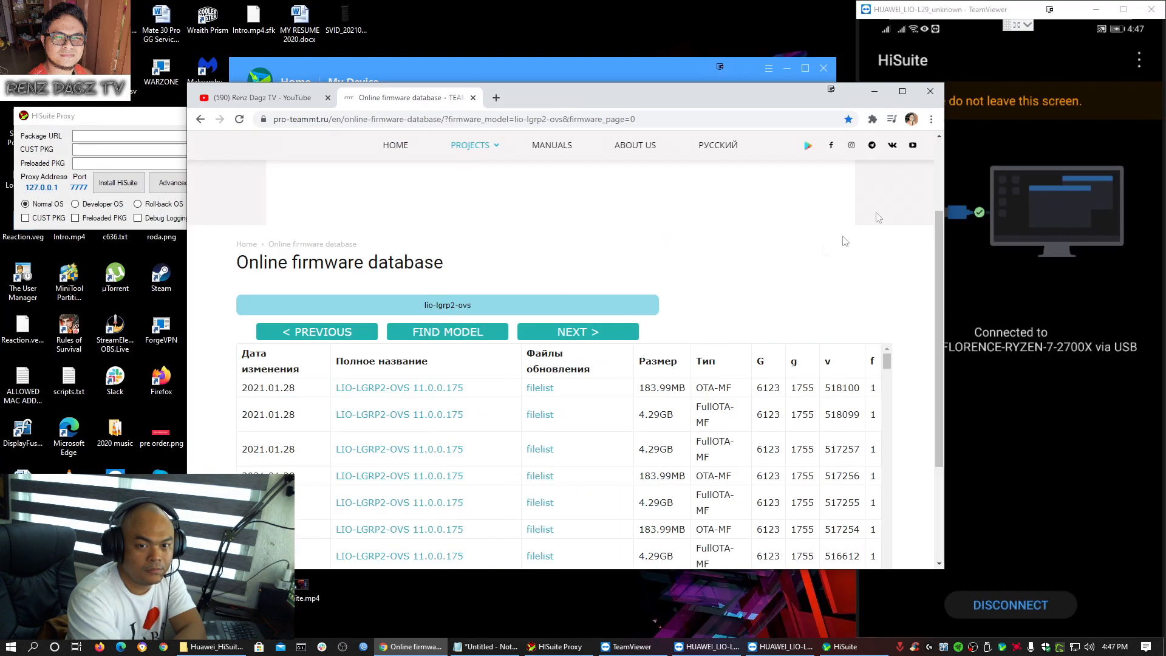
drag(675, 100, 639, 24)
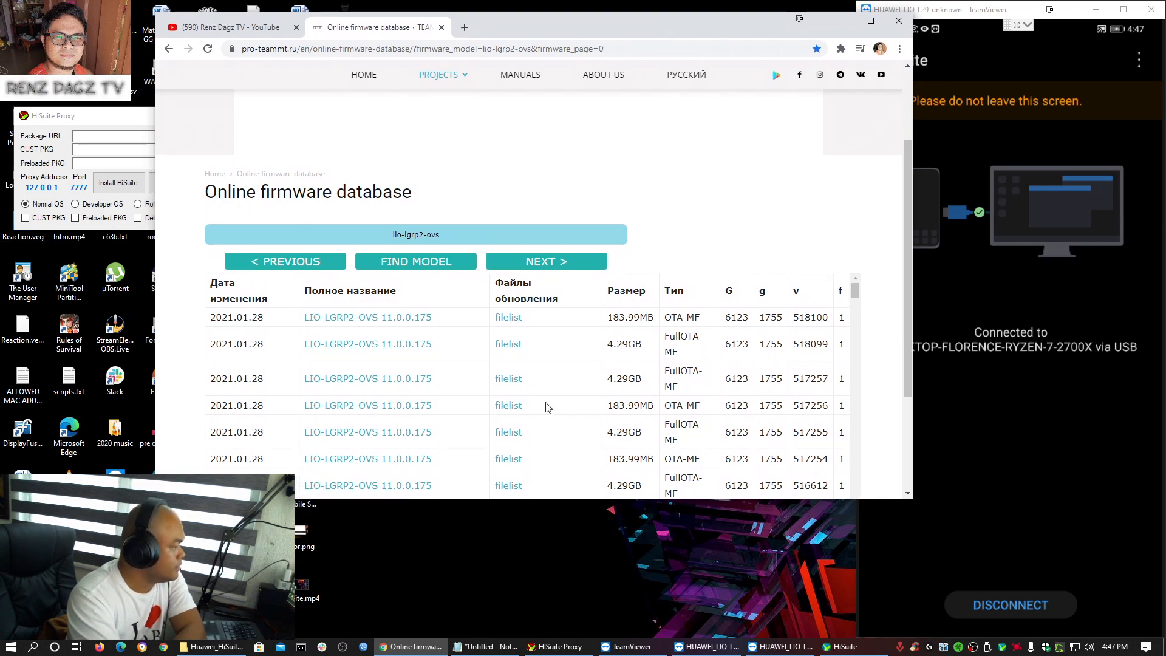
scroll(545, 407, down, 10)
scroll(486, 425, up, 4)
scroll(486, 425, down, 6)
scroll(486, 426, up, 4)
scroll(486, 425, up, 1)
scroll(486, 425, down, 3)
scroll(484, 424, up, 2)
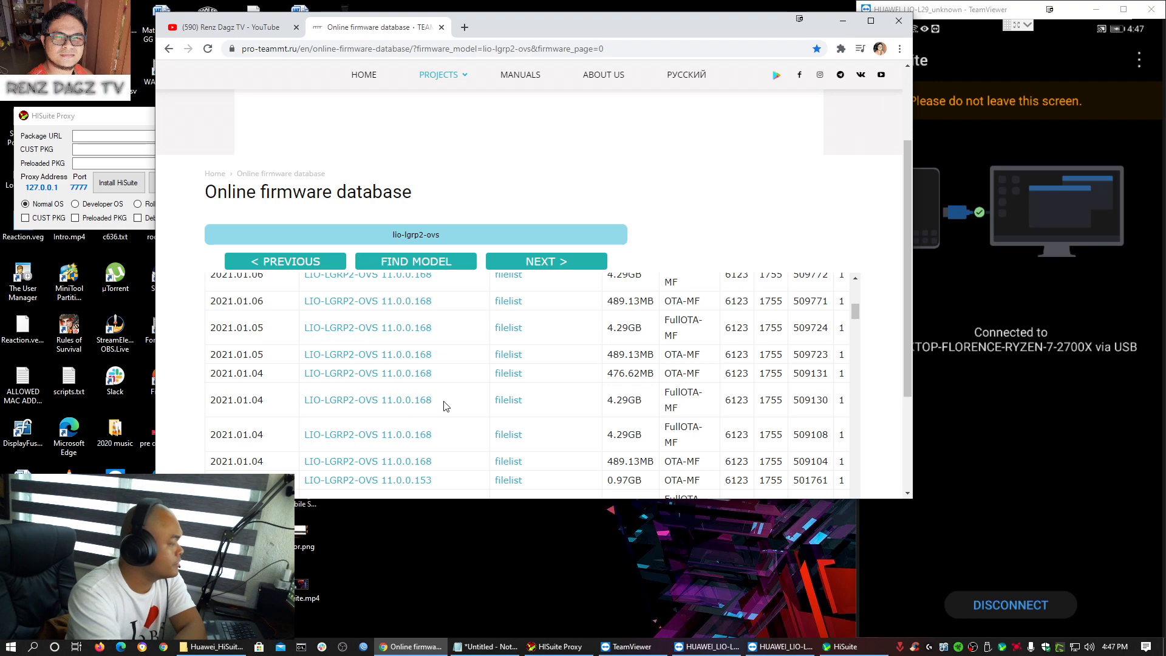
scroll(431, 412, down, 1)
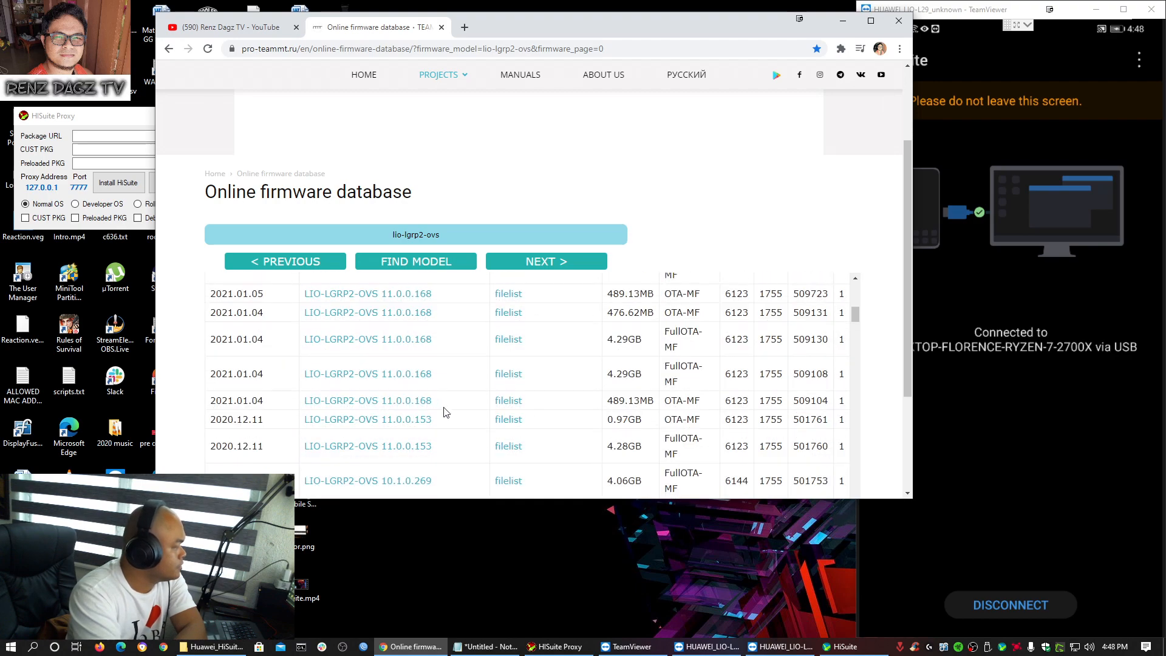
scroll(448, 406, down, 2)
scroll(449, 406, up, 2)
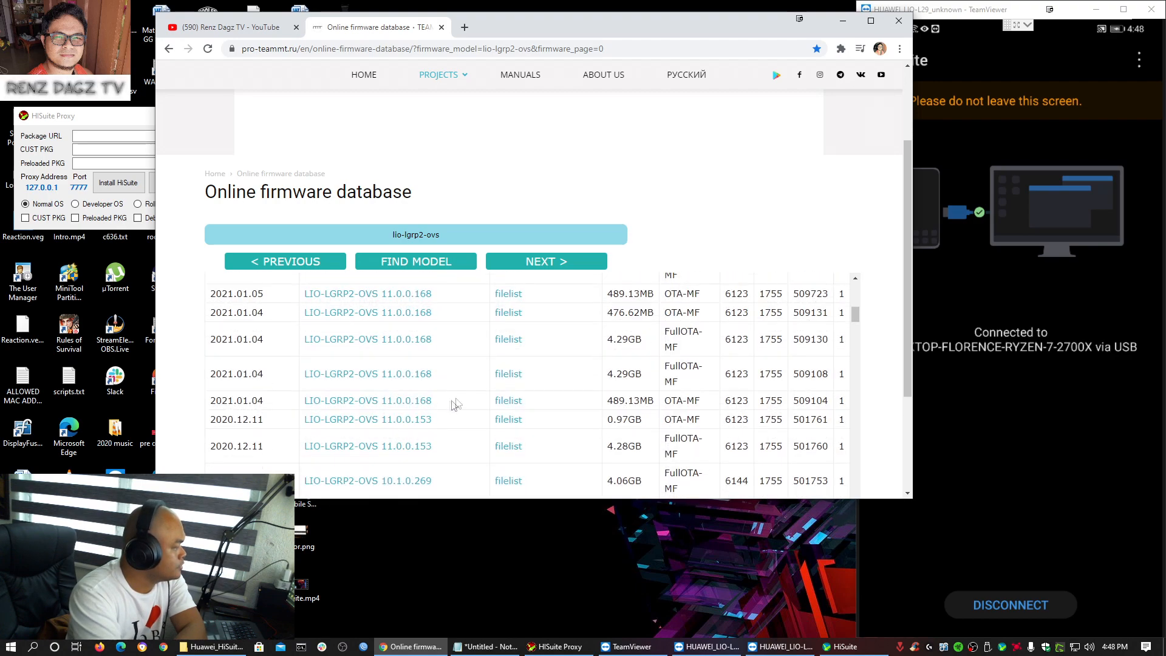
- Paste the download link of firmware 509108 into the HiSuite Proxy package URL field
click(511, 374)
drag(793, 374, 827, 374)
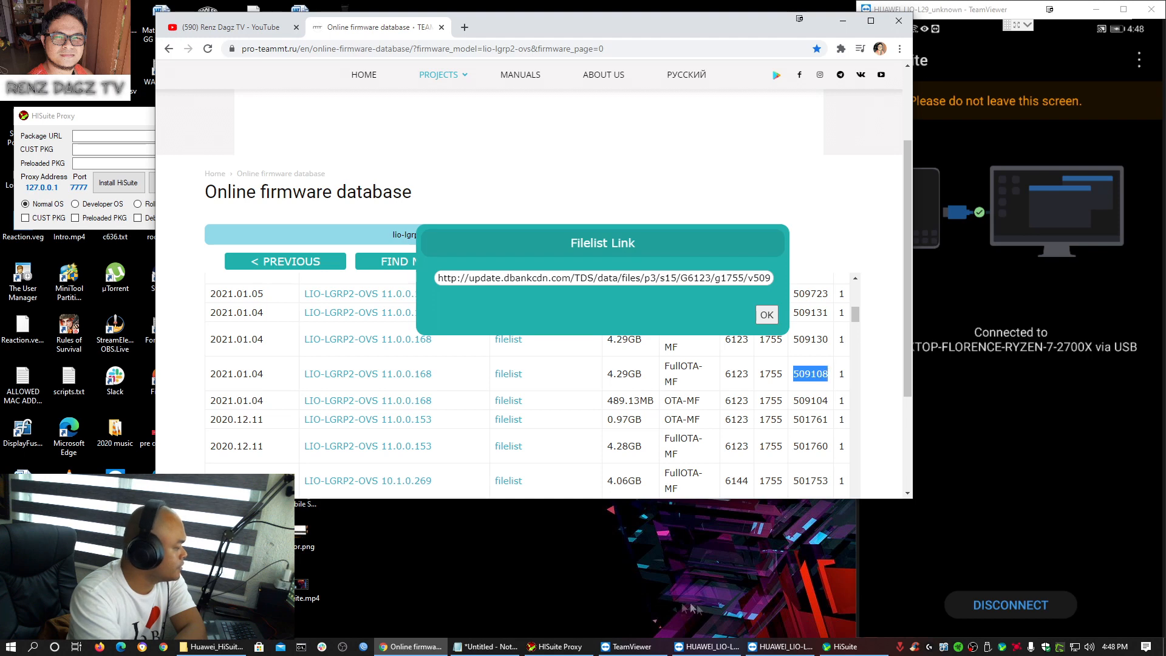
click(485, 646)
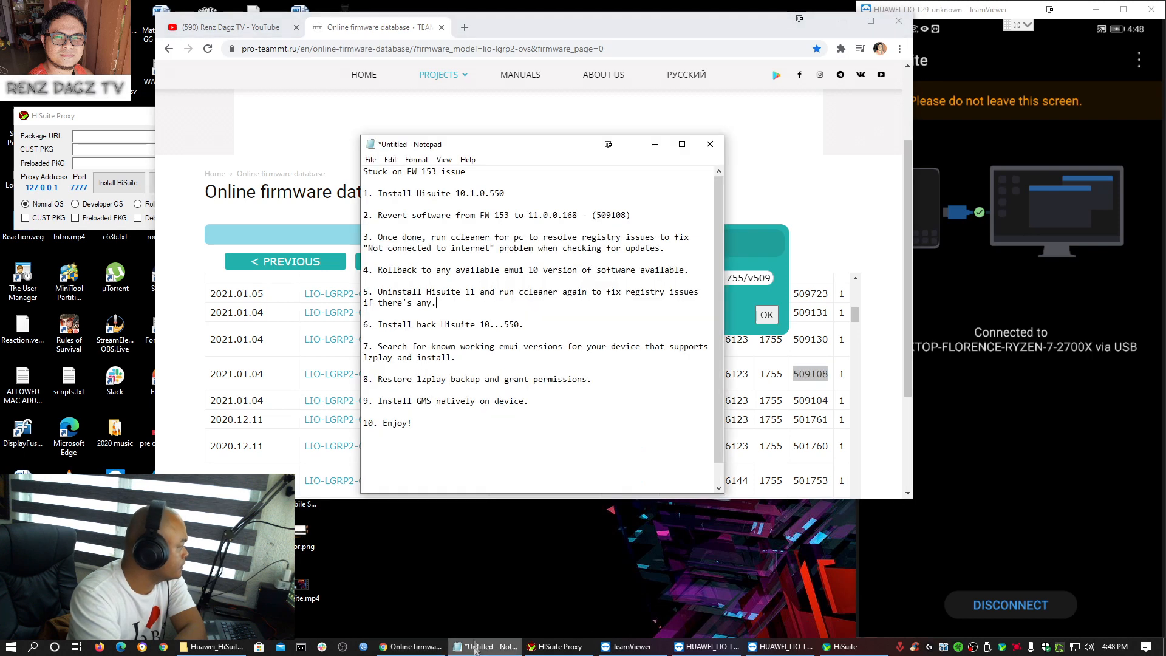
double_click(605, 215)
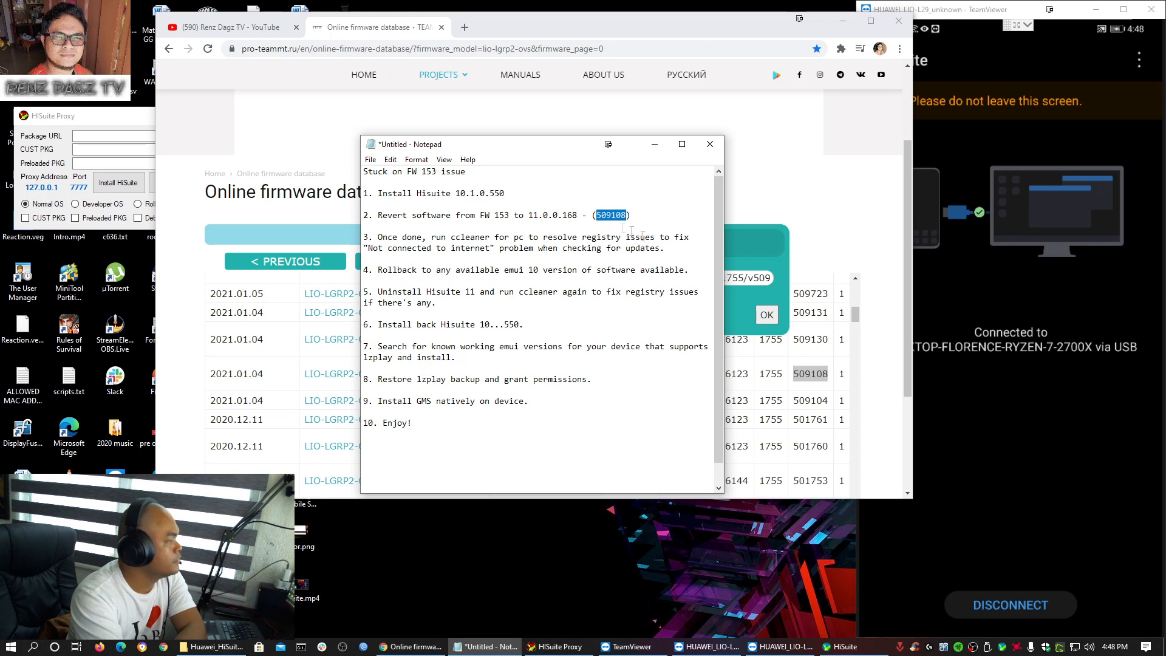
key(alt+Tab)
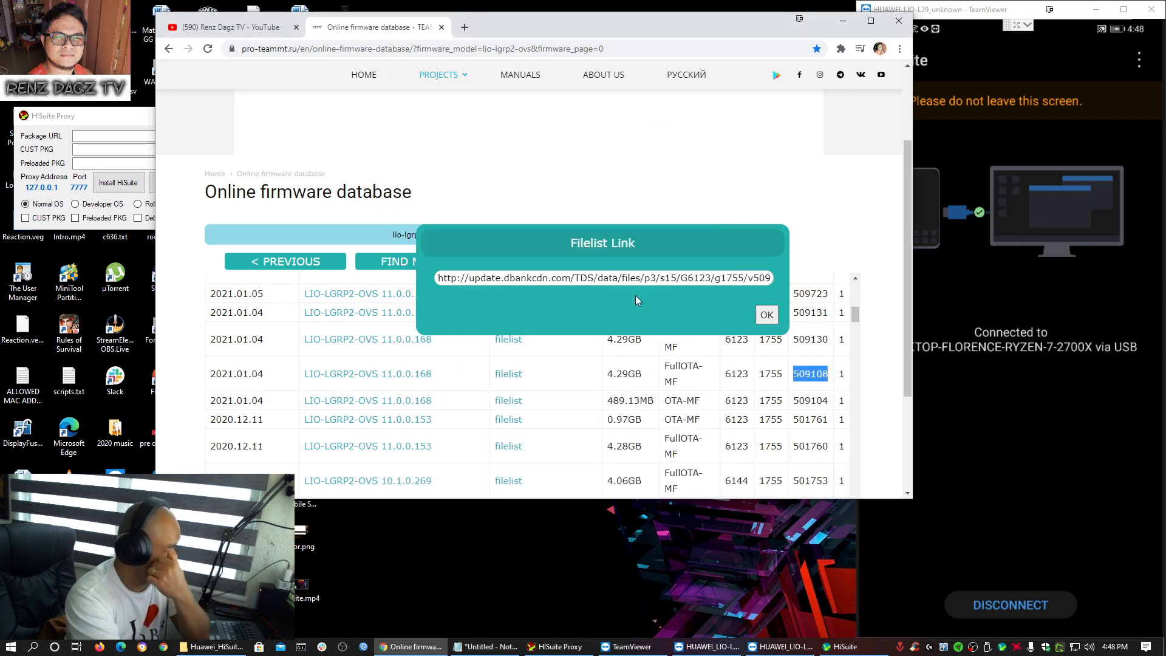
click(570, 278)
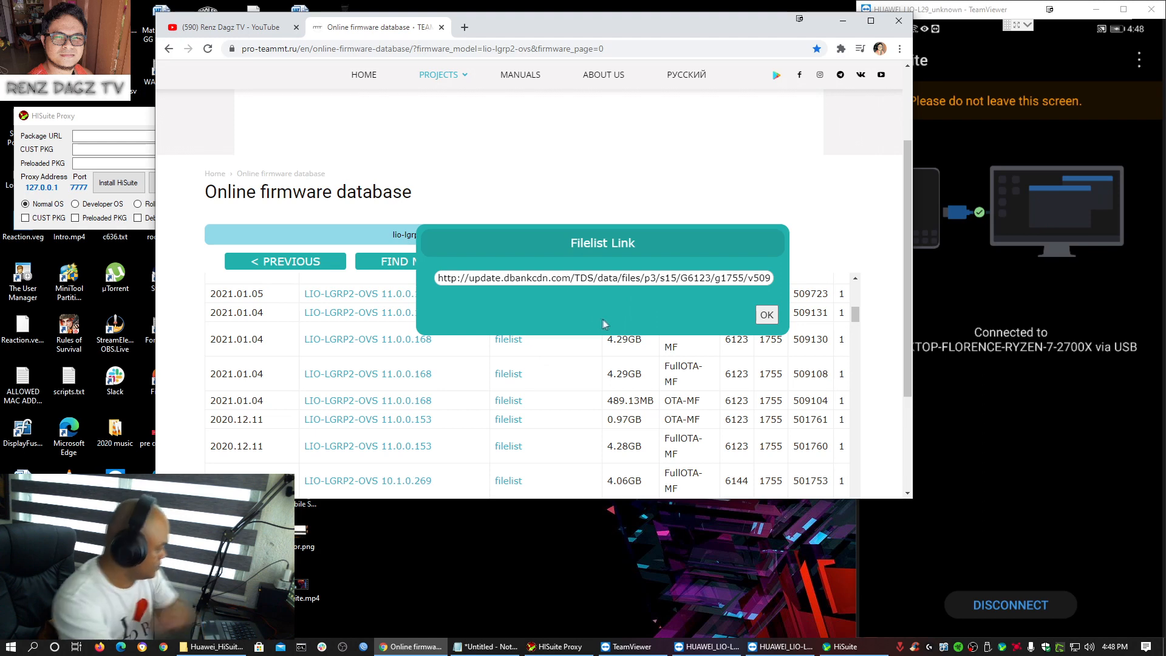
key(ctrl+a)
key(ctrl+c)
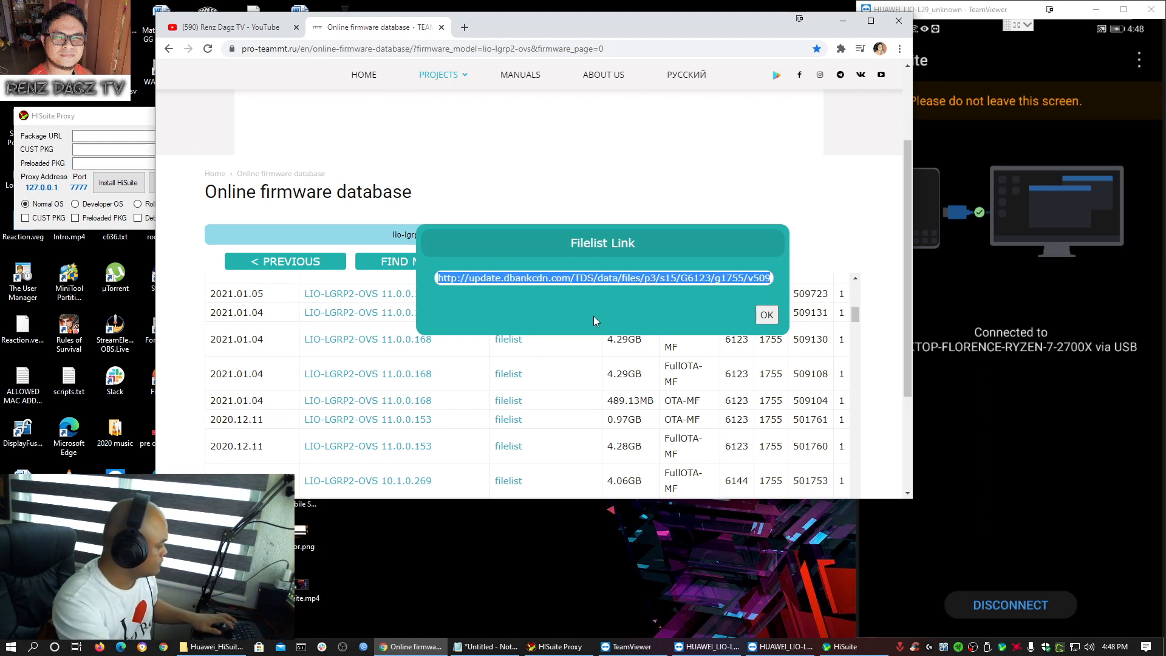
click(131, 136)
key(ctrl+v)
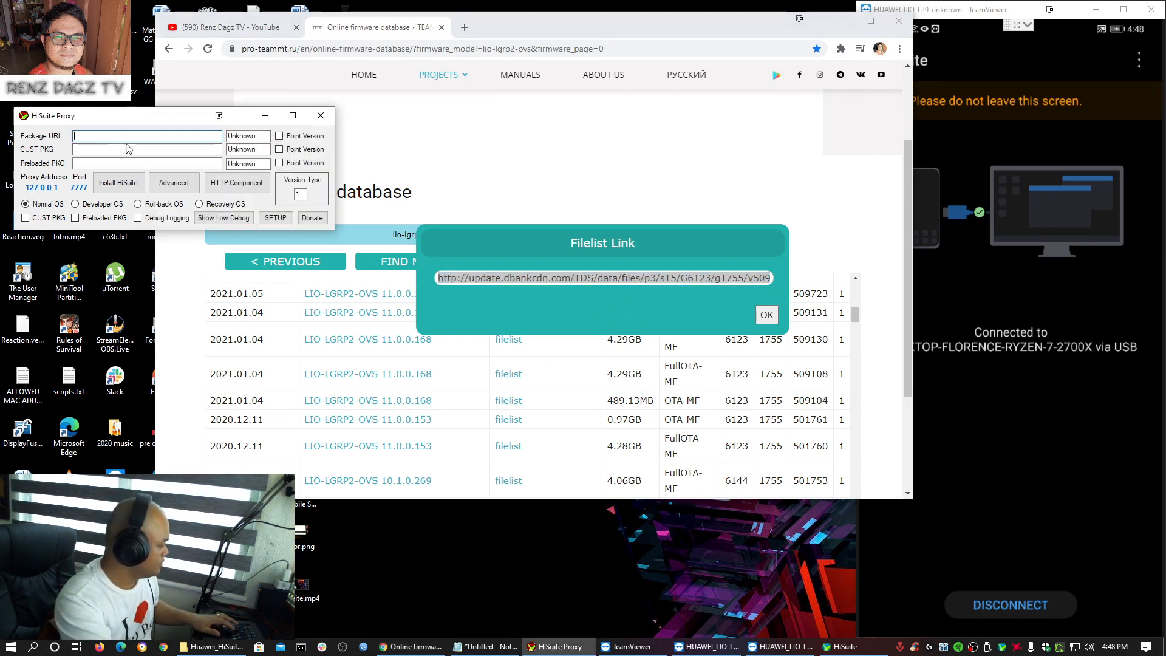
- Replace the Unknown version beside the package URL with LIO-LGRP2-OVS 11.0.0.168
click(767, 314)
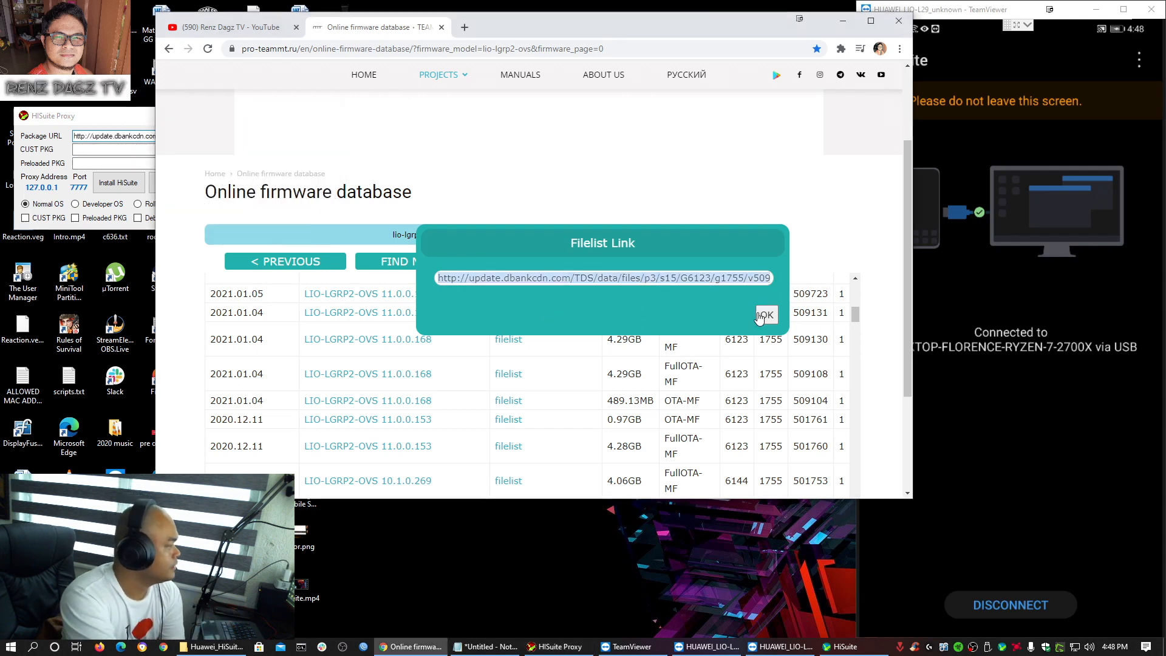
drag(441, 343, 310, 341)
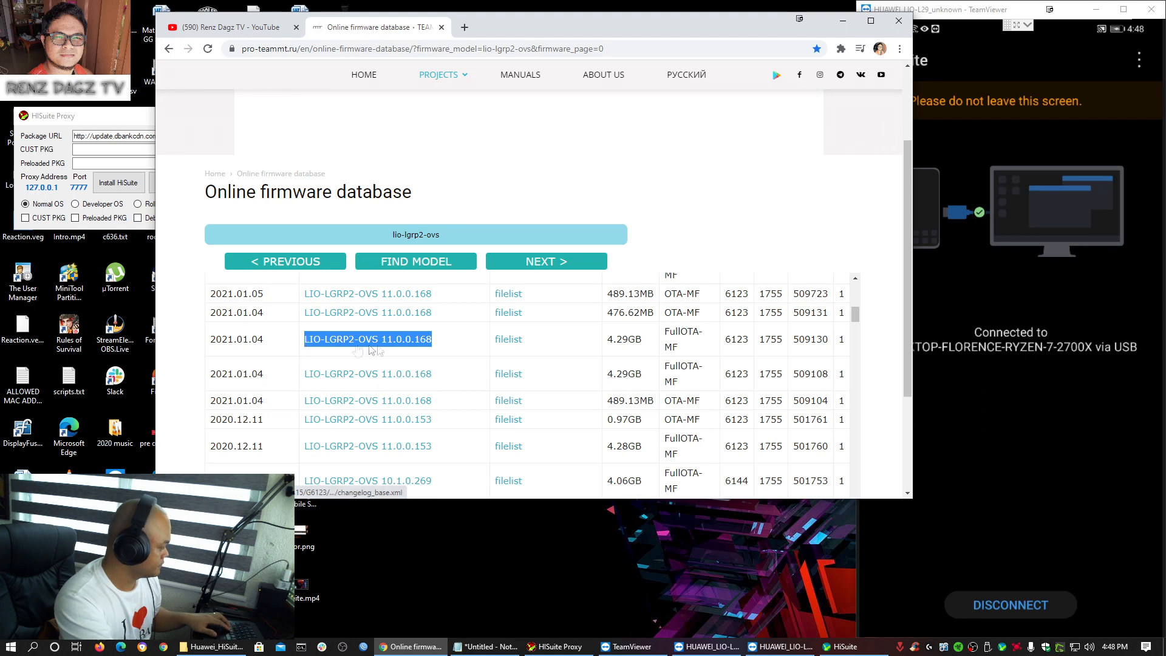
click(140, 150)
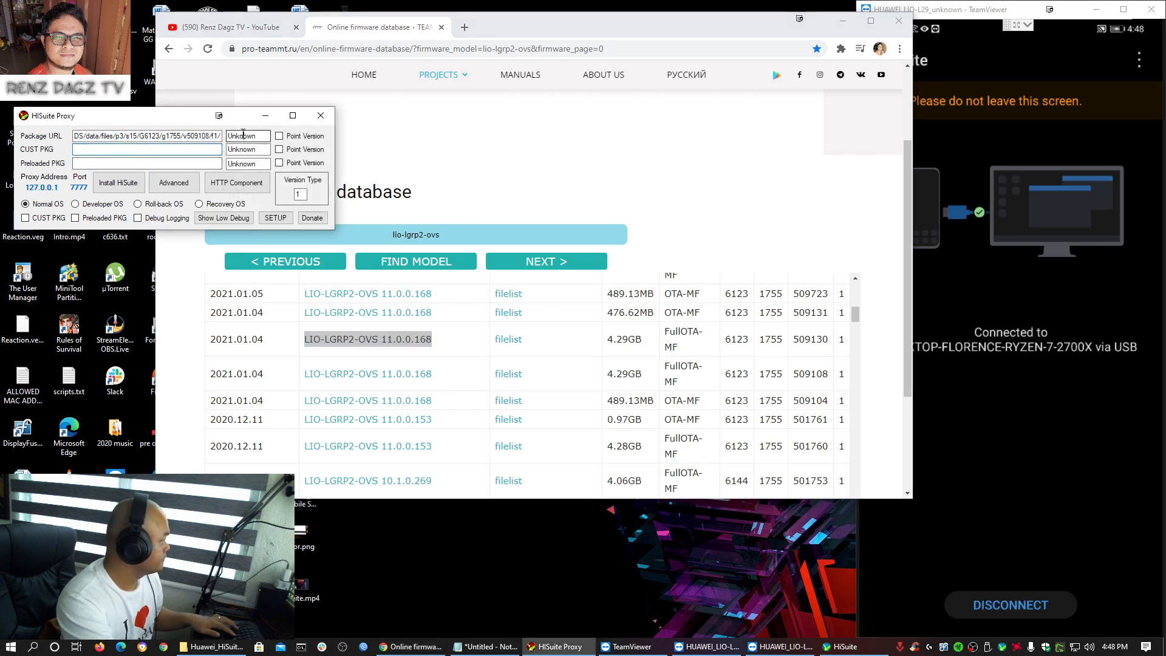
drag(261, 137, 208, 136)
text(LIO-LGRP2-OVS 11.0.0.168)
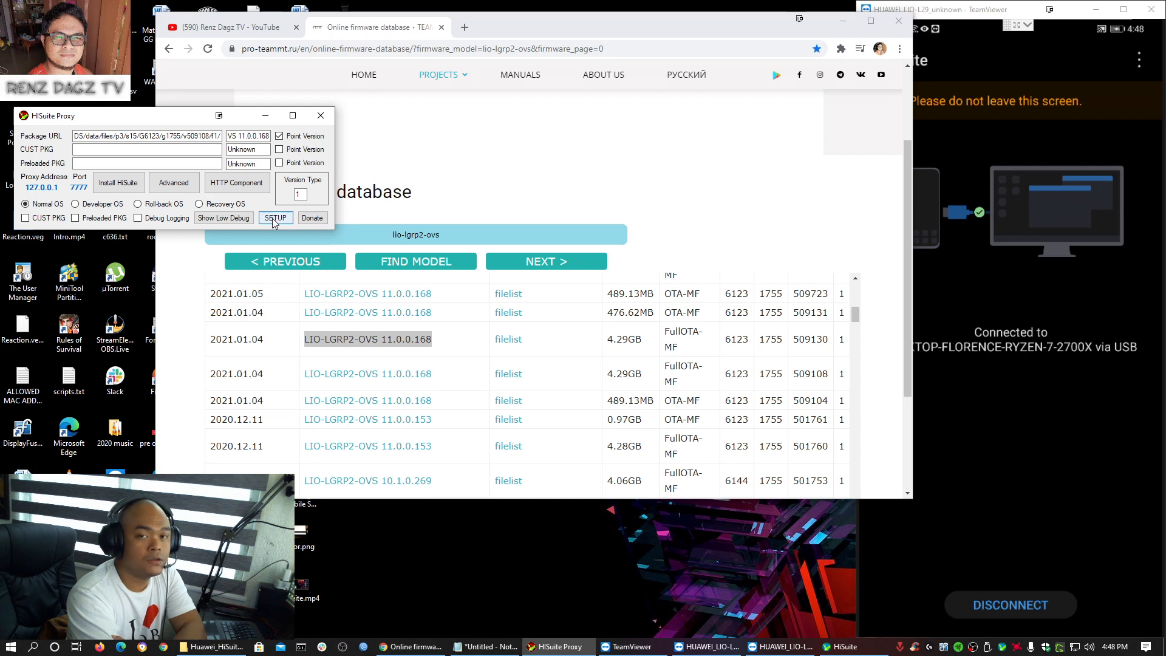
- Run SETUP until 'Checks Finished, You can proceed to installation now!' appears, then close the console
click(274, 219)
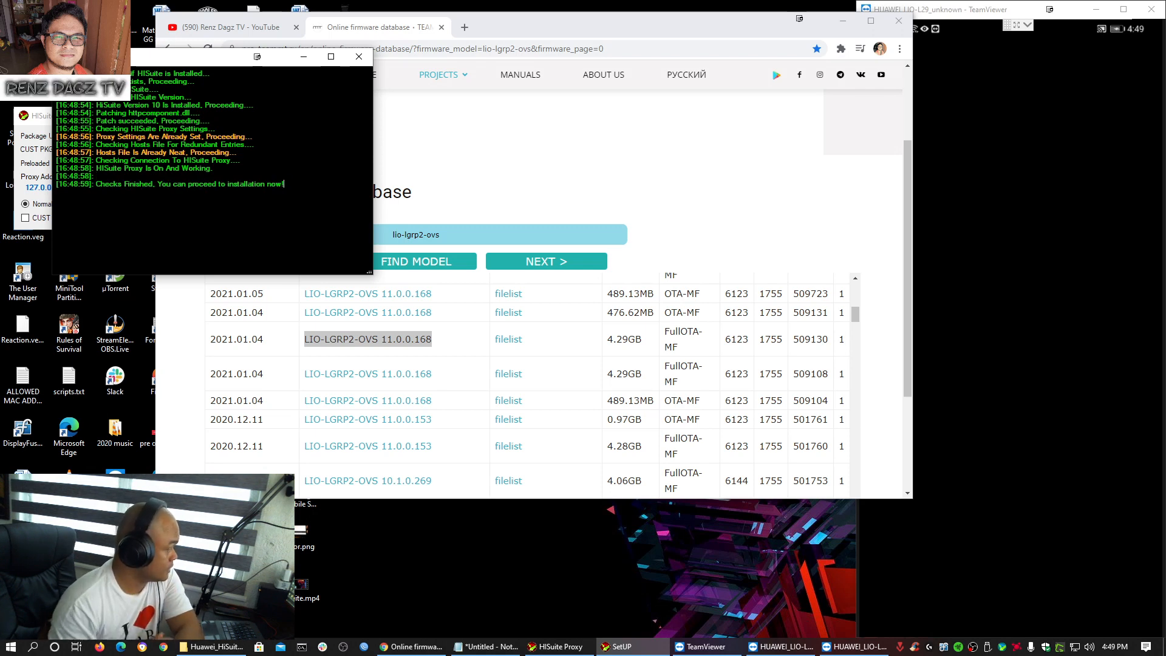
drag(284, 183, 96, 184)
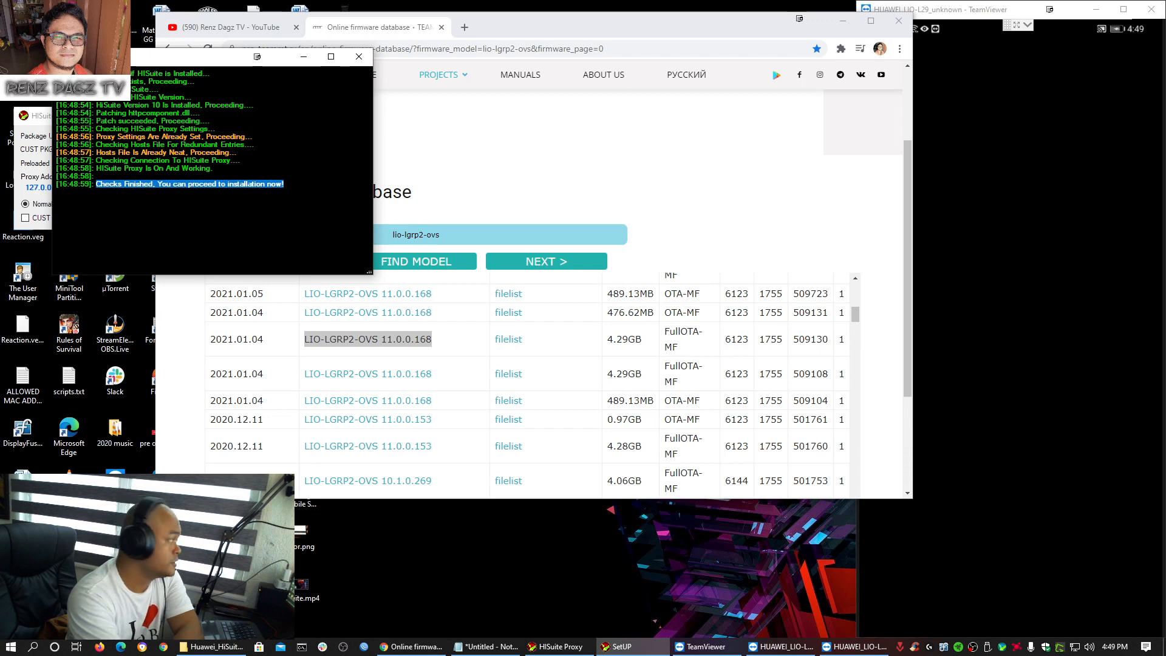
click(359, 57)
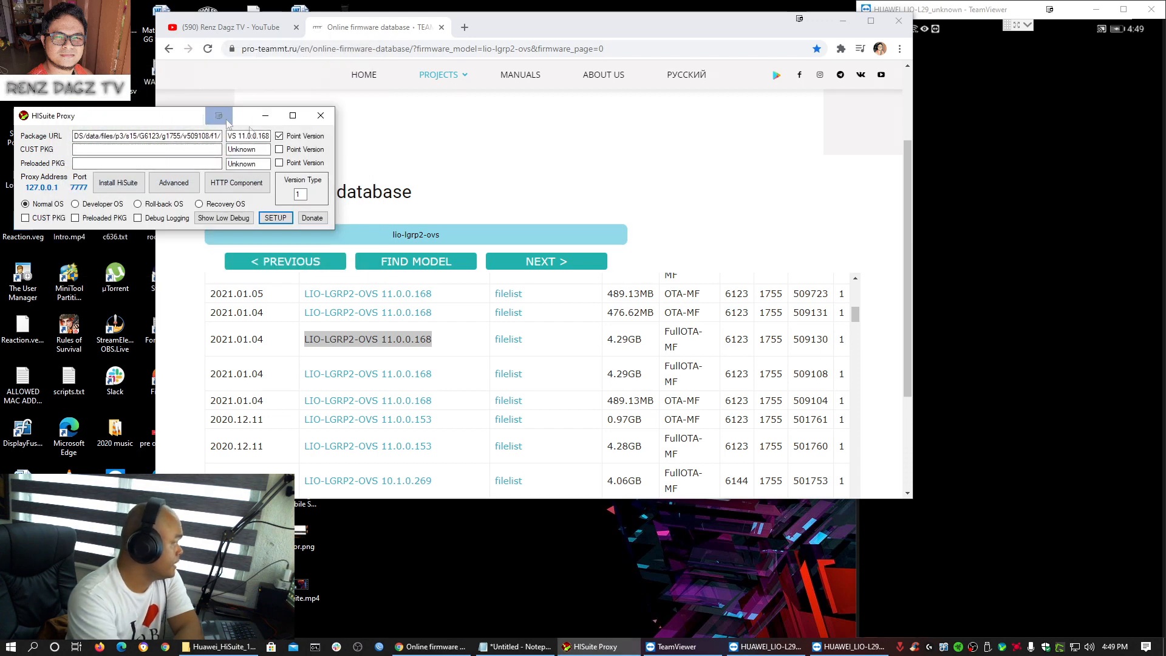
- Reconnect HiSuite to the LIO-L29 by entering the verification code shown on the phone
drag(123, 120, 179, 120)
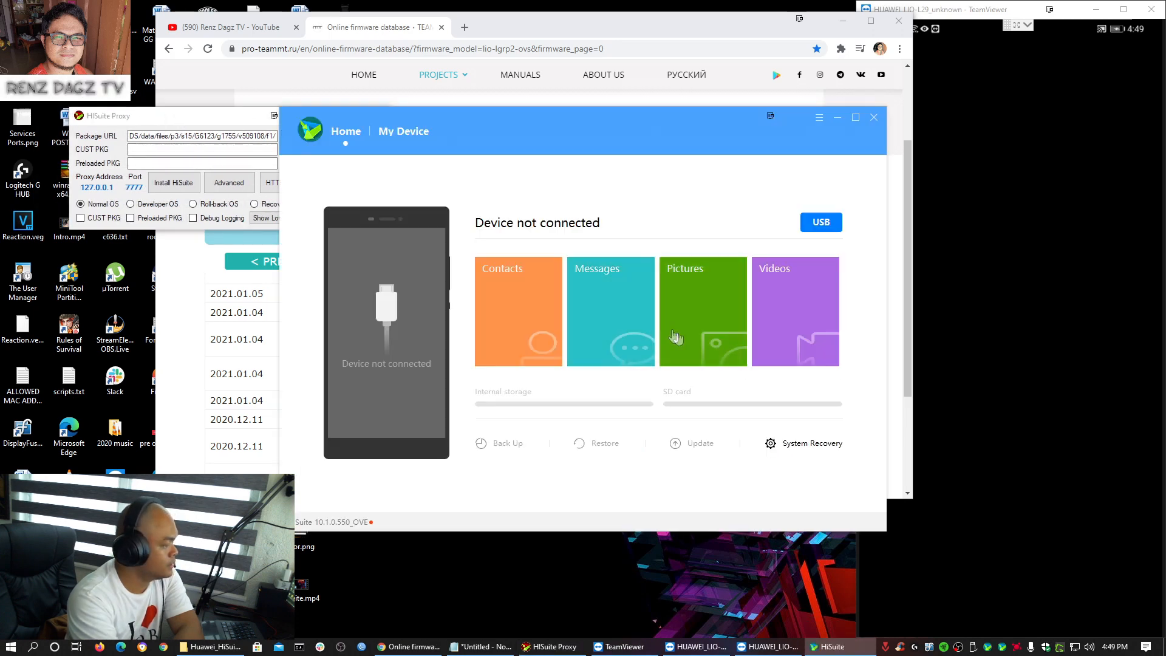
click(495, 295)
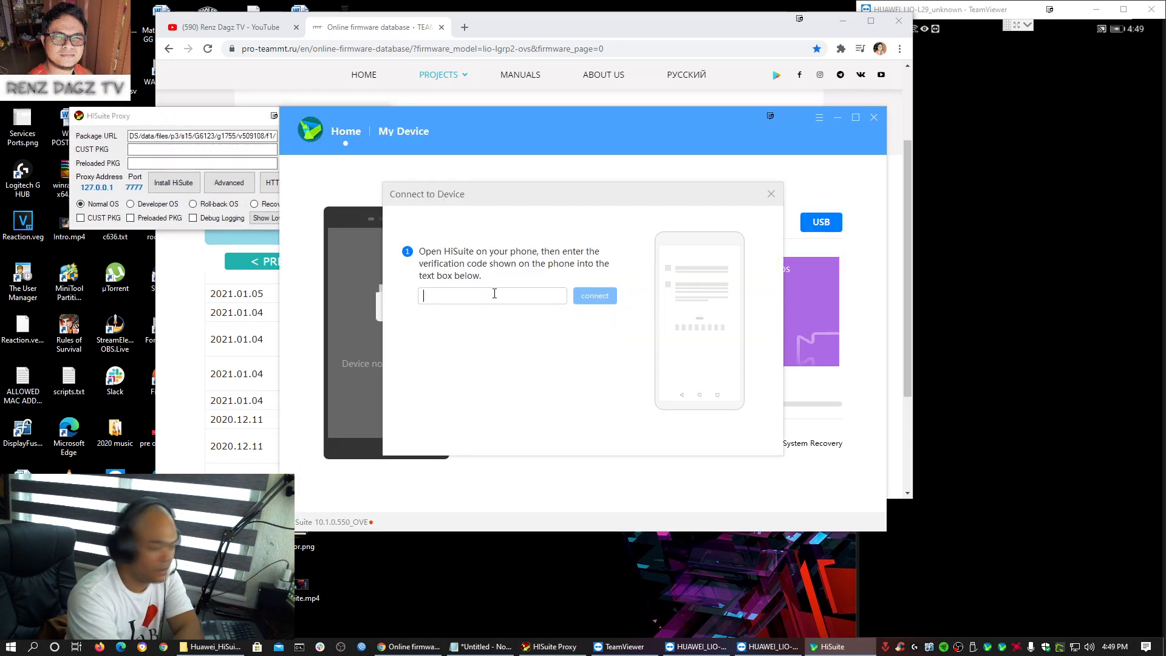
text(7)
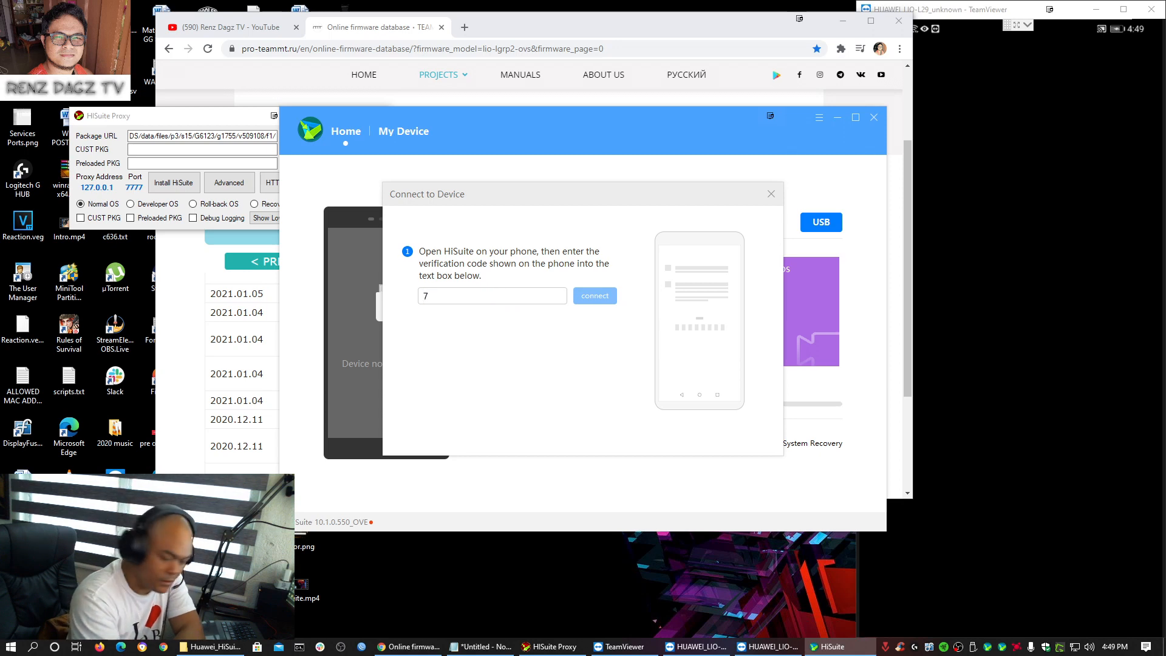
text(0178237)
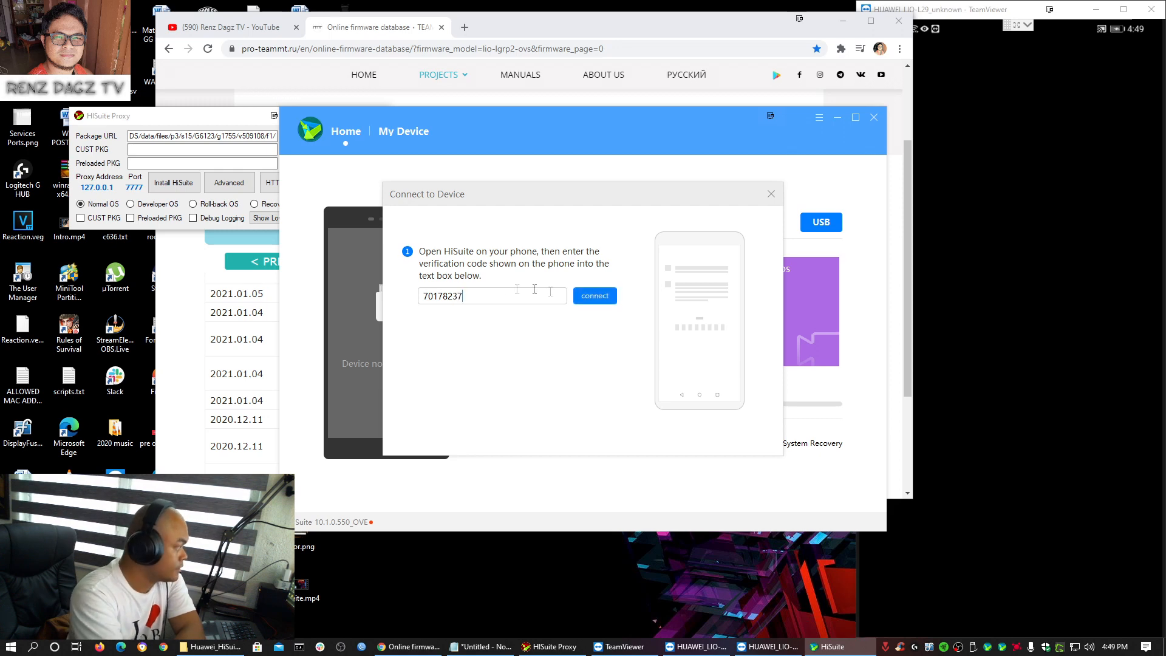
click(596, 298)
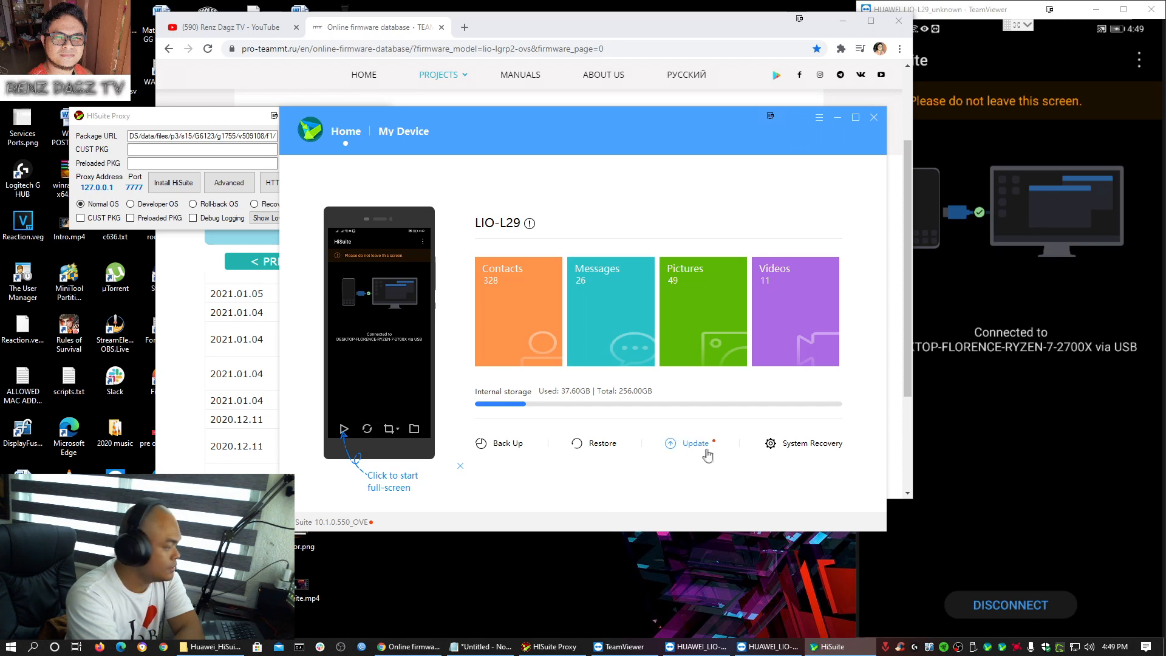
- Check for a phone update, dismiss the 11.0.0.168 new-version notice, and quit HiSuite
click(698, 446)
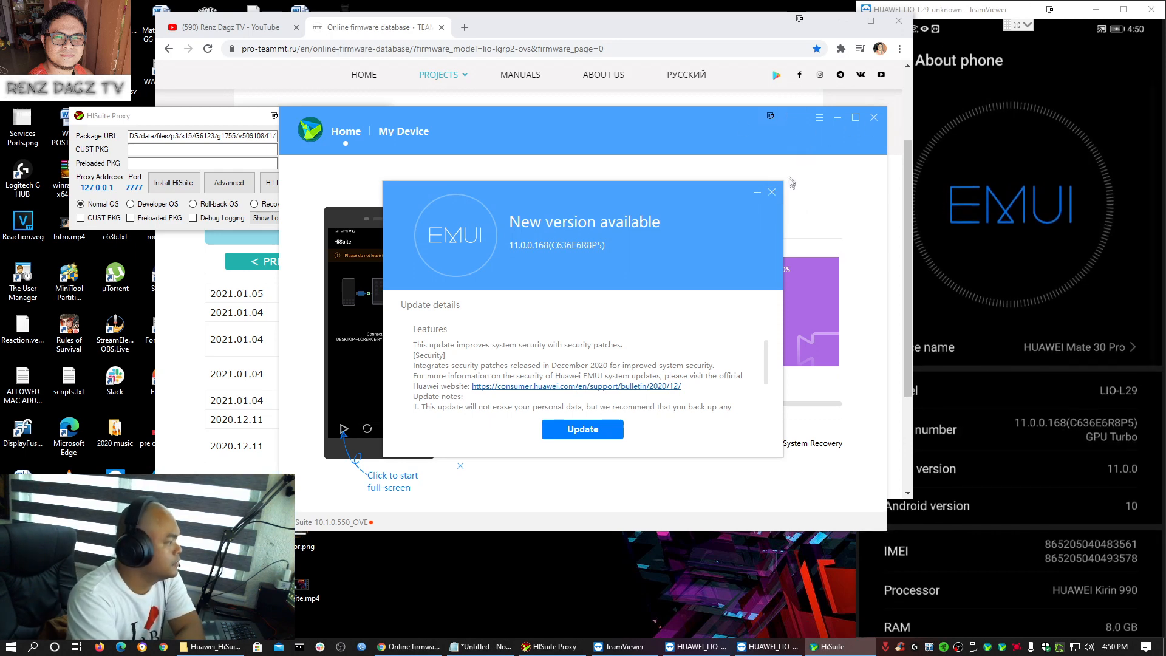
click(772, 192)
click(873, 119)
drag(607, 27, 535, 23)
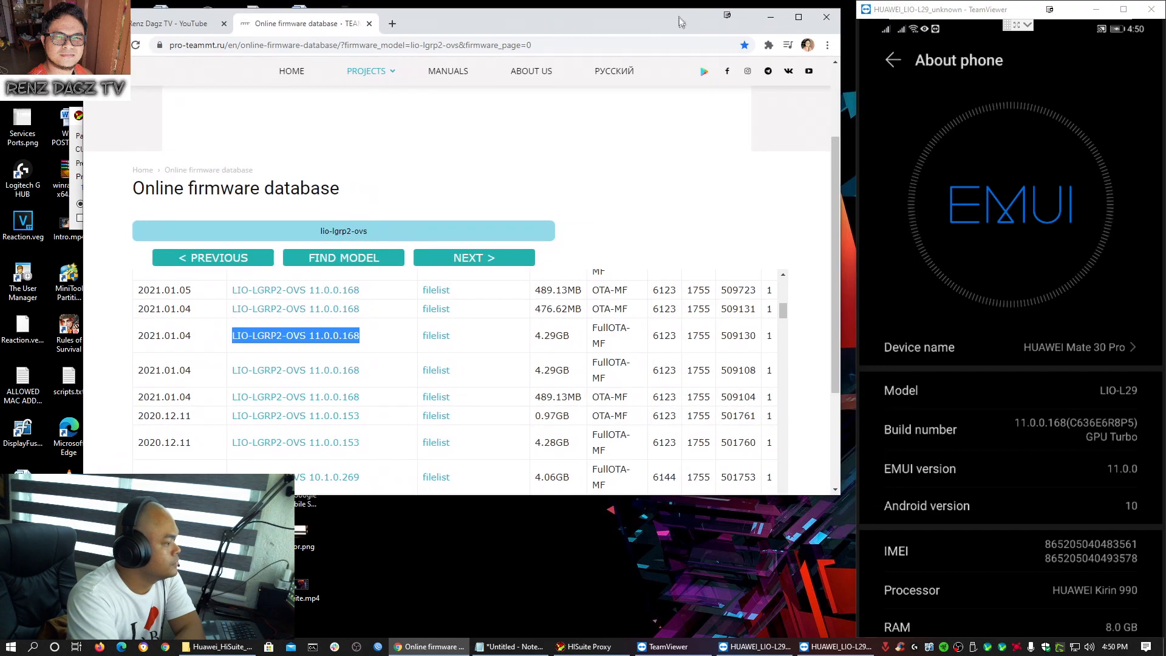
click(1045, 429)
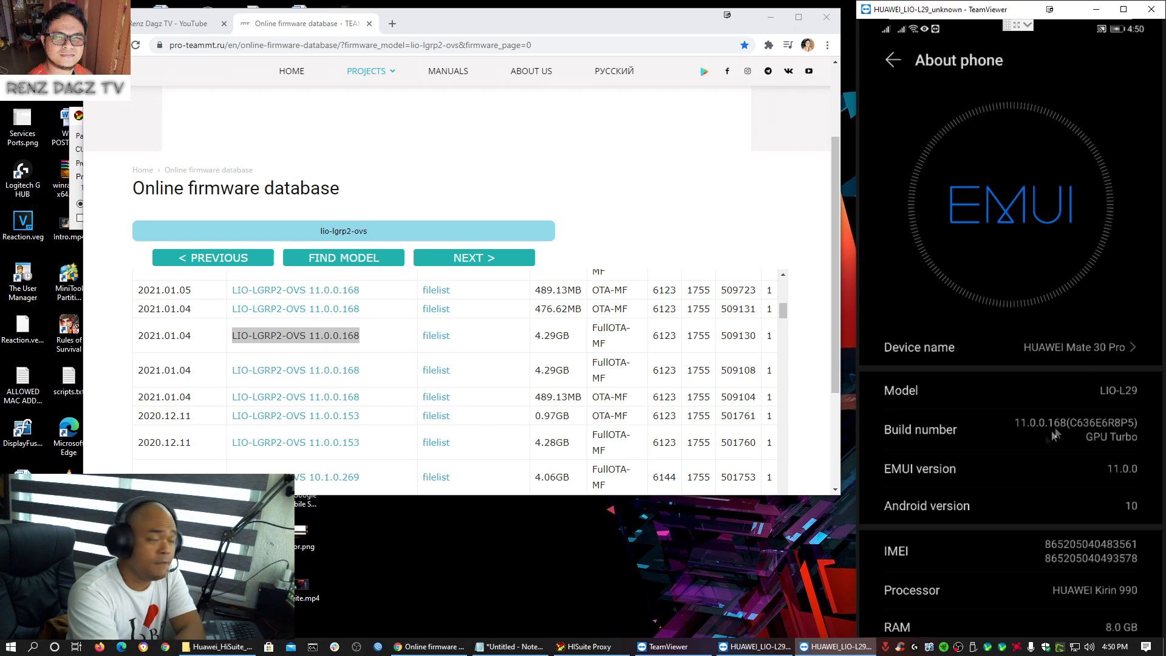
- Uninstall HiSuite 10.1.0.550 through Apps & features, letting it close the running HiSuite
key(super+x)
click(59, 322)
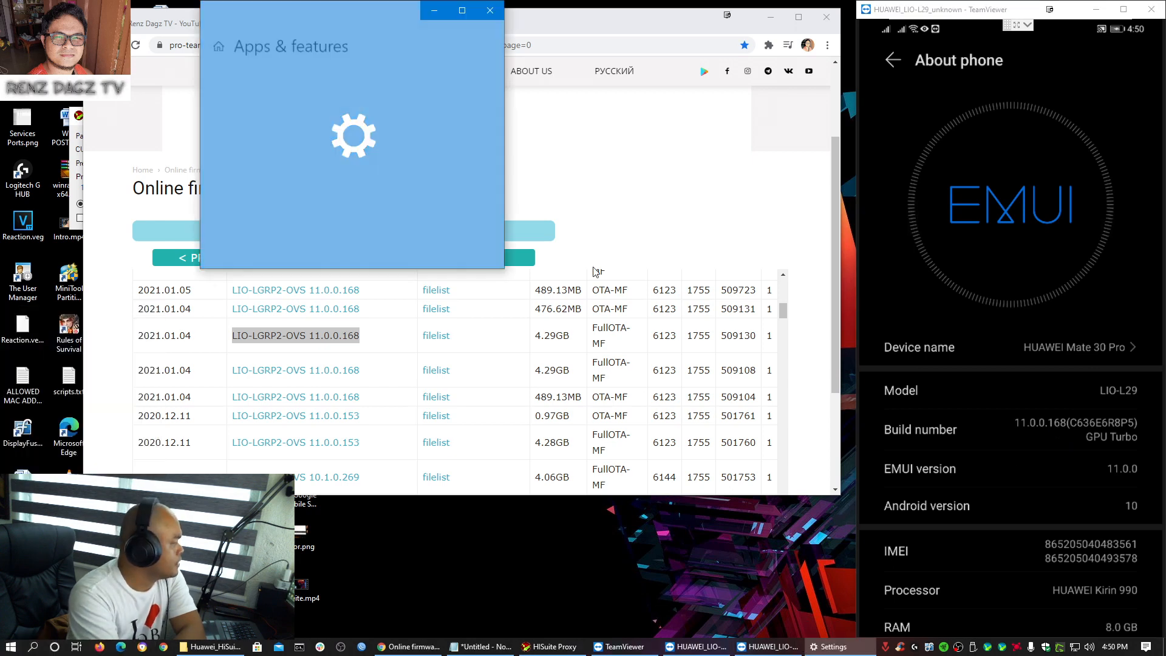
scroll(320, 188, down, 10)
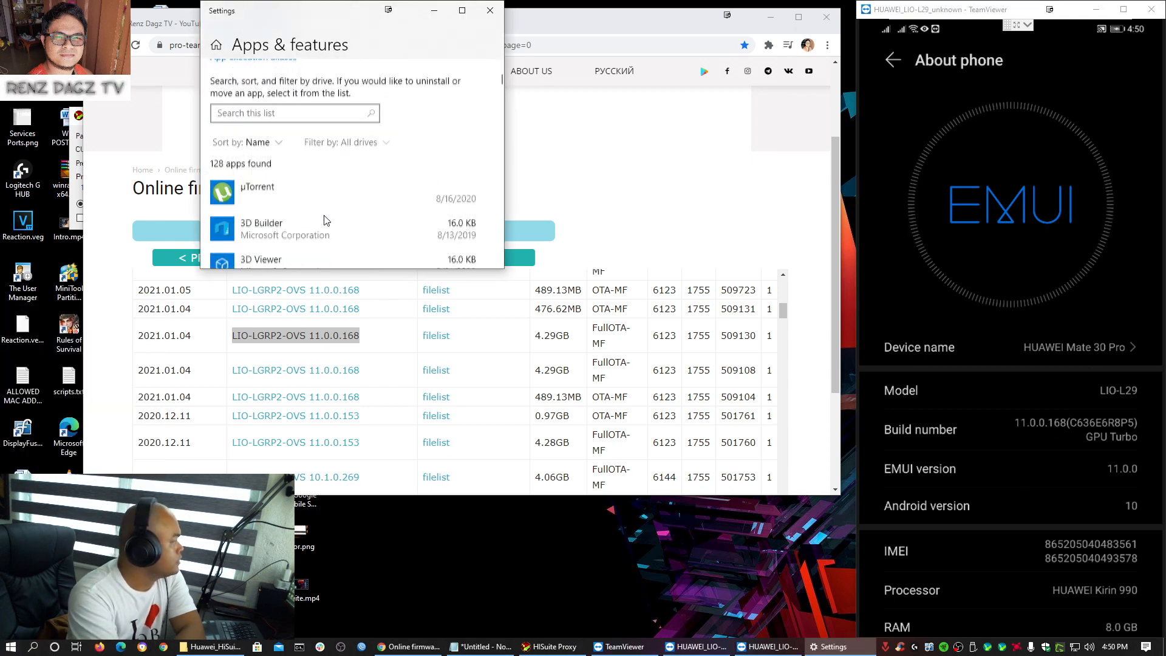
scroll(342, 230, down, 10)
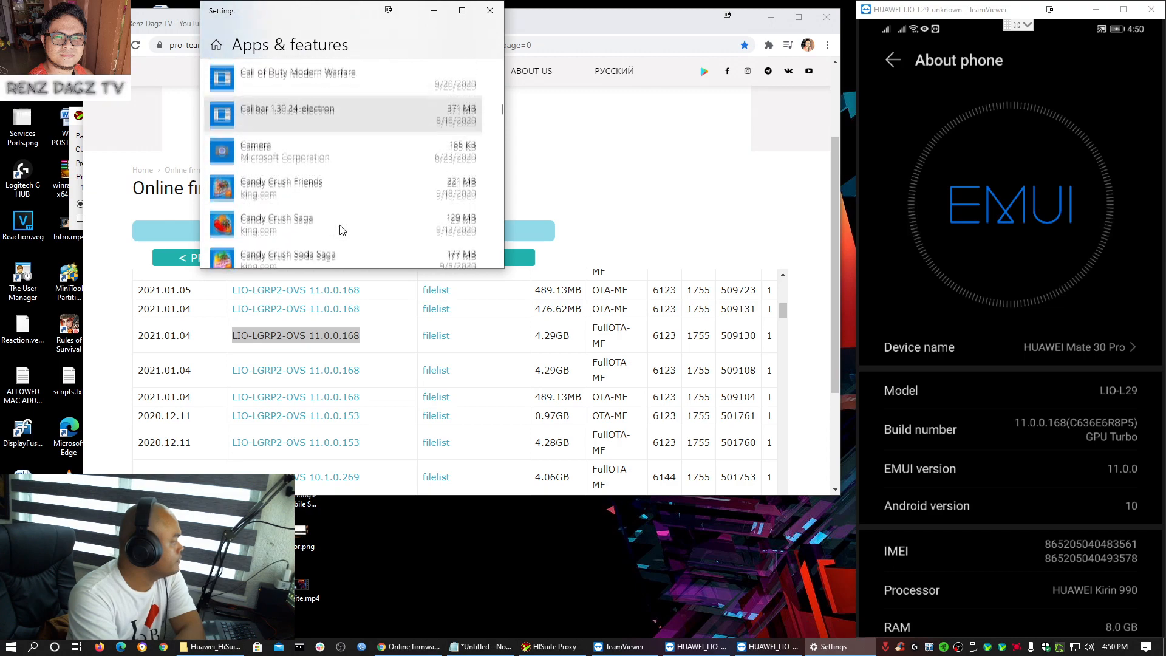
scroll(345, 229, down, 3)
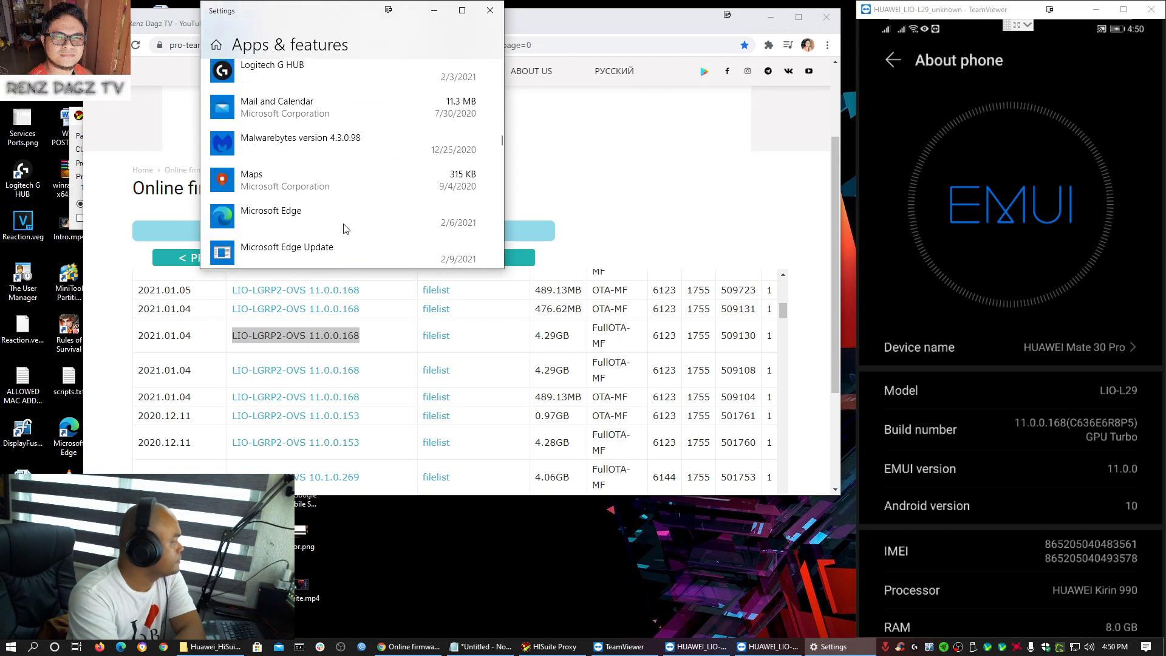
scroll(346, 229, up, 4)
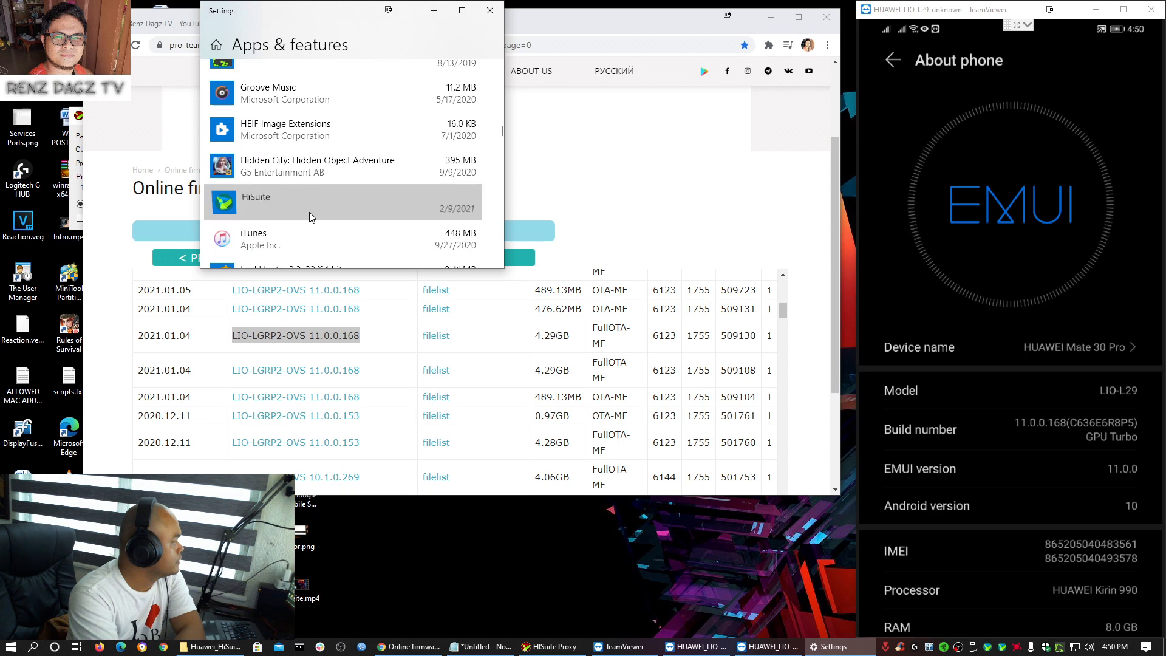
click(311, 217)
scroll(413, 234, down, 2)
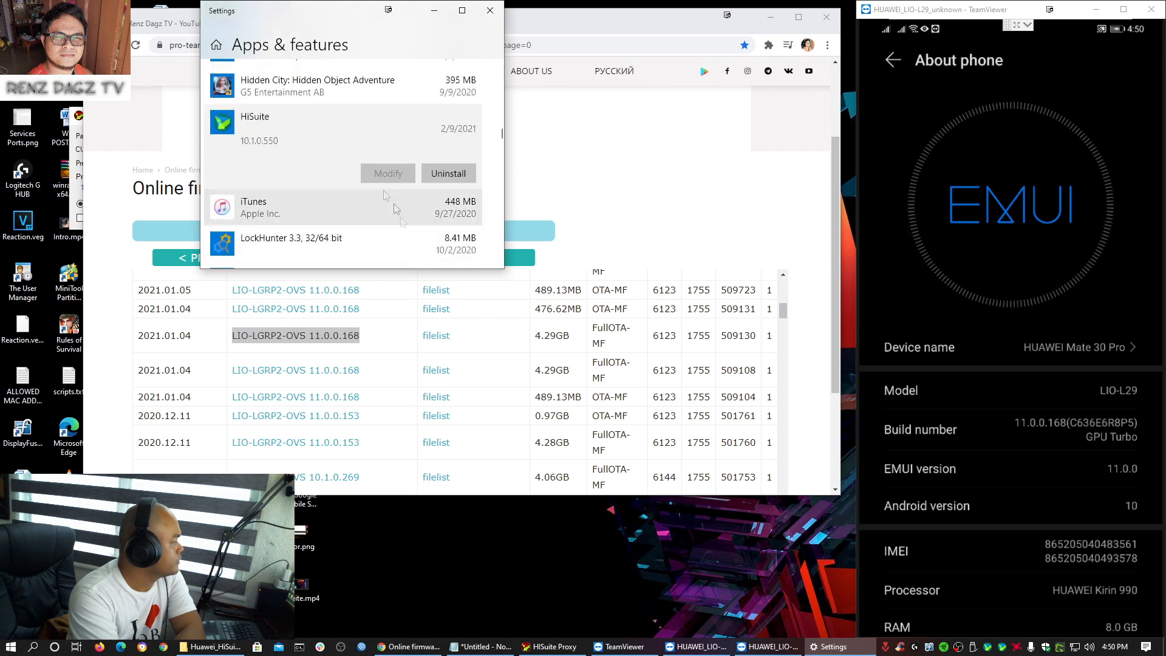
click(440, 175)
click(444, 175)
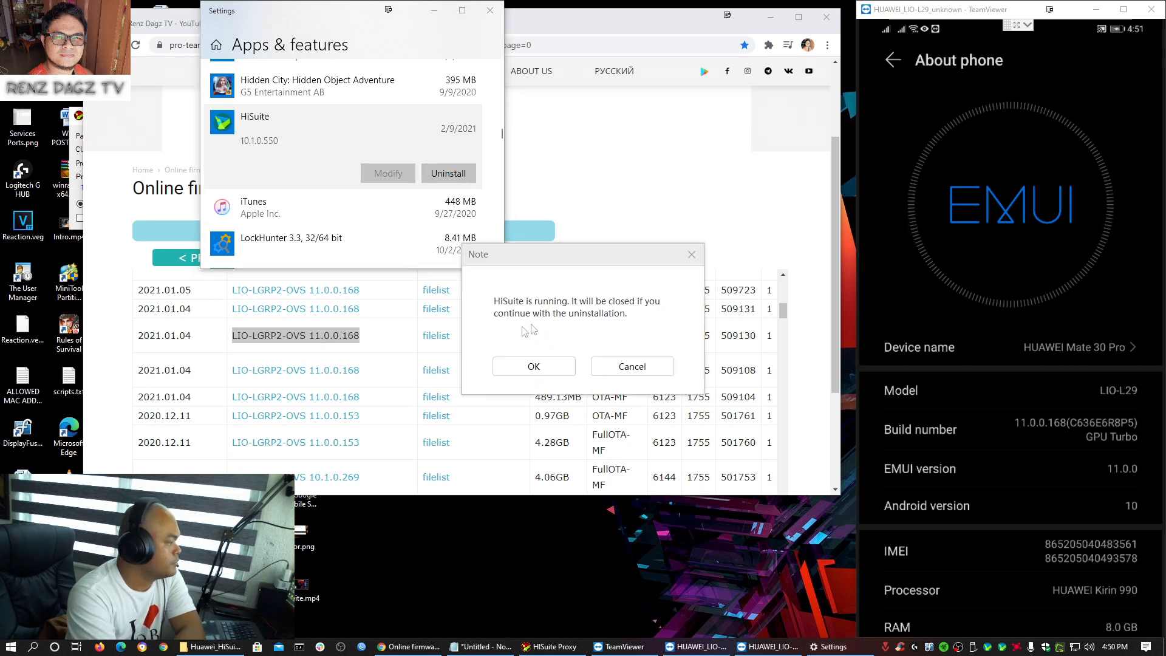
click(526, 368)
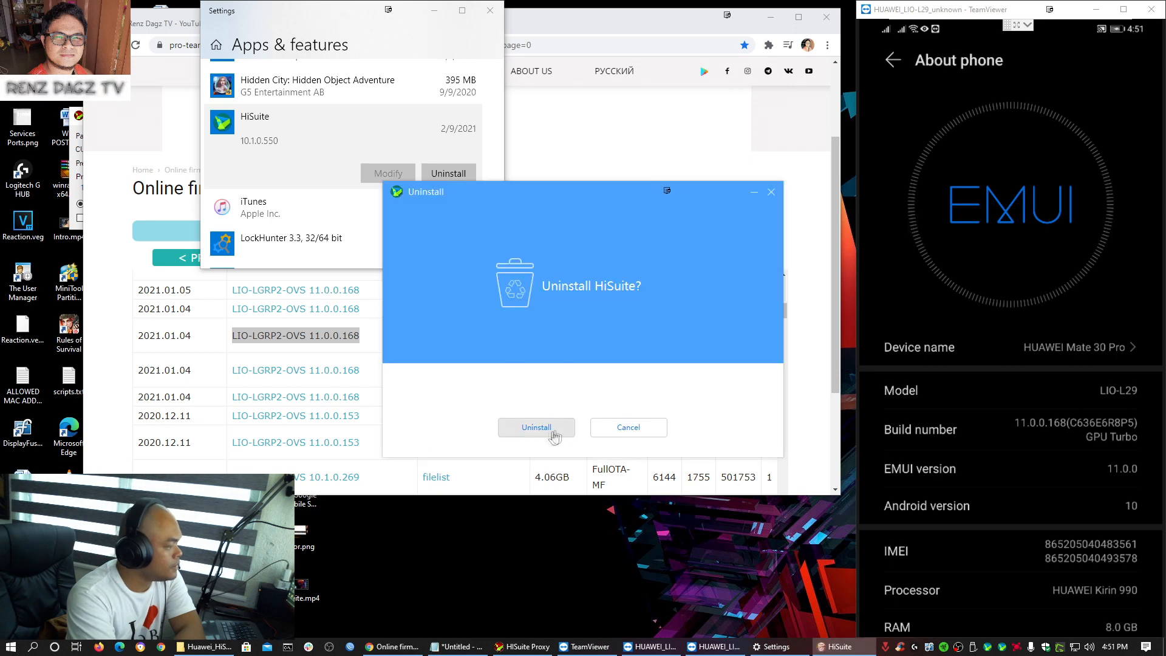
click(537, 427)
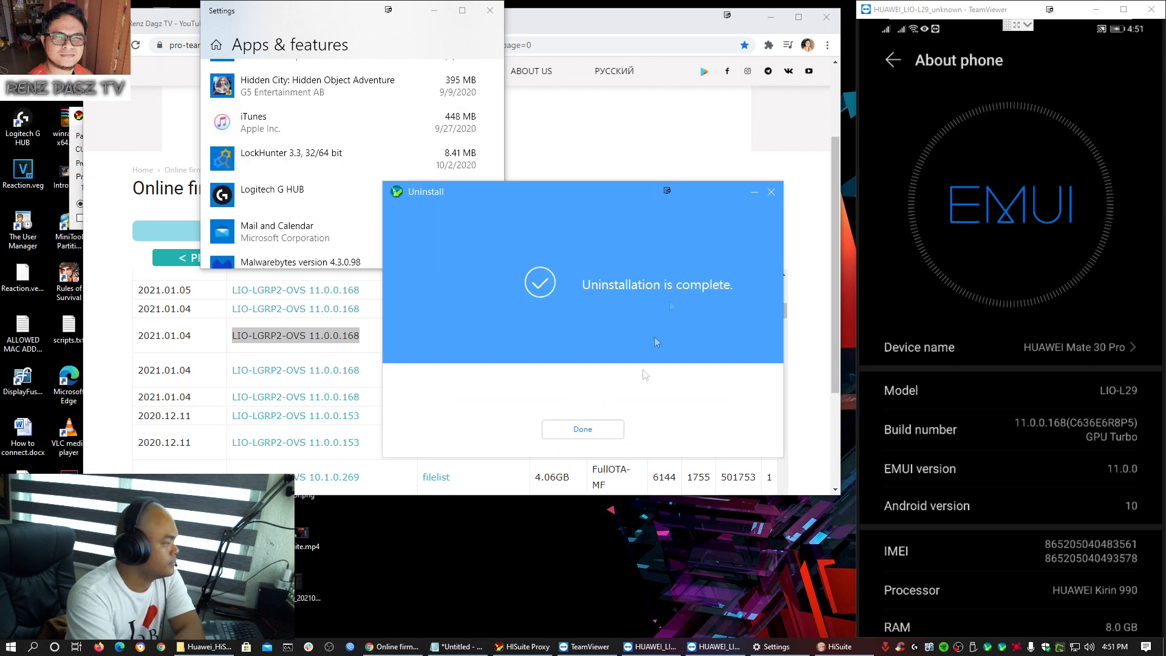
click(582, 429)
- Close Settings and minimise the Chrome window to reveal the desktop
click(489, 10)
drag(541, 398, 541, 417)
click(605, 532)
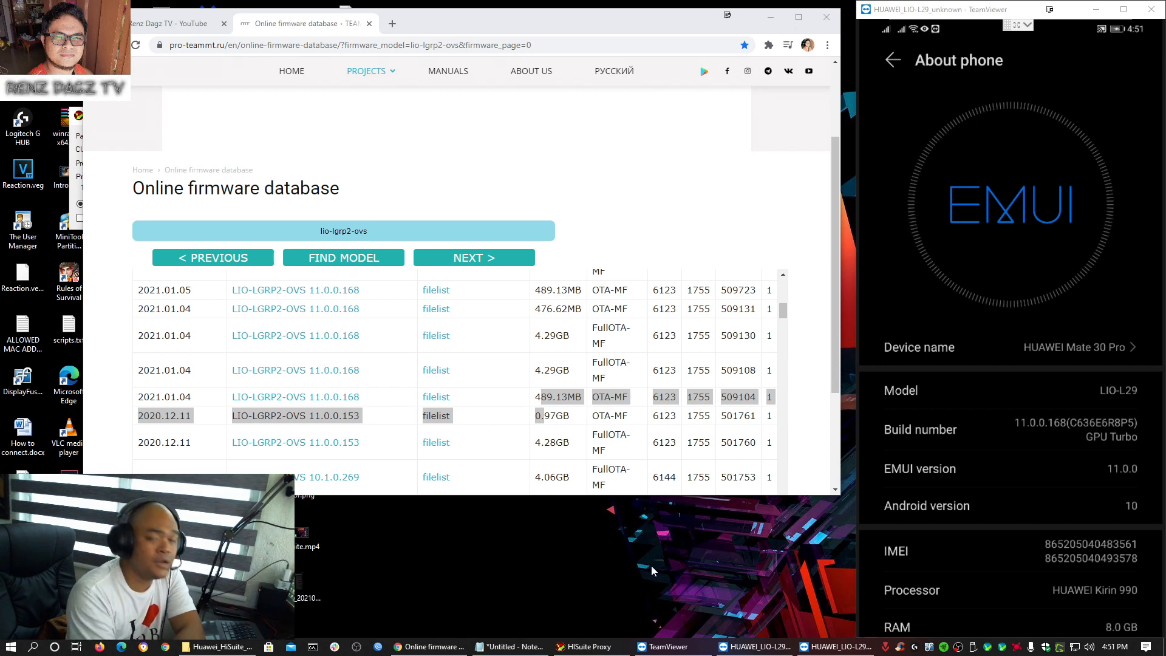
click(769, 20)
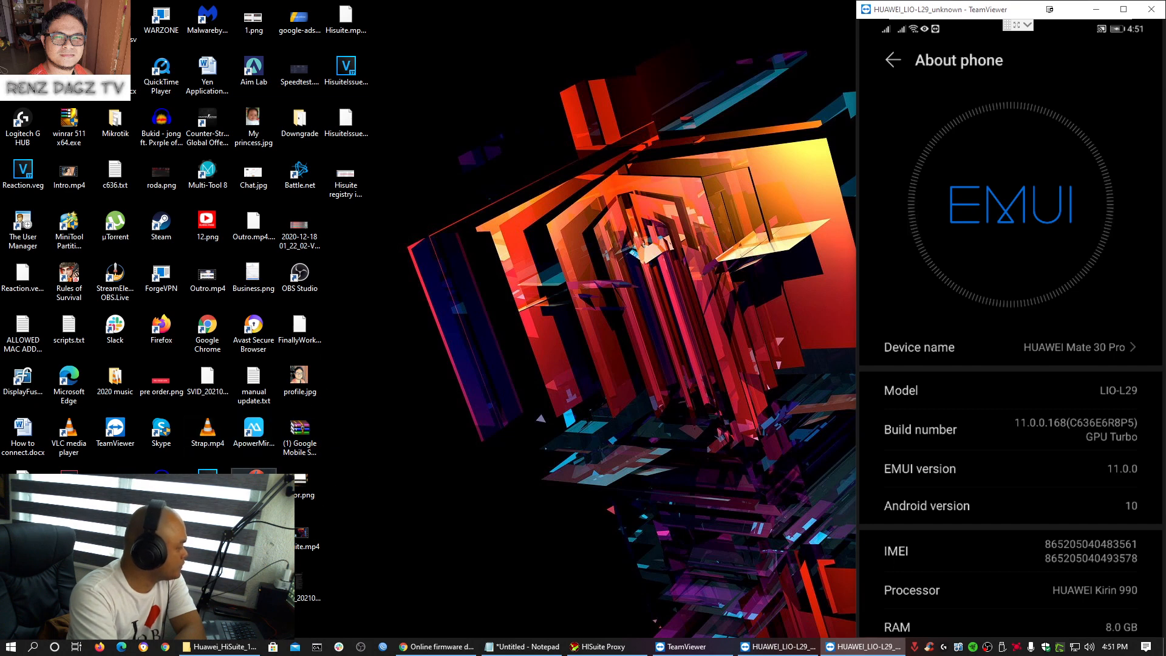
- Scan the registry in CCleaner and fix the two leftover HiSuite entries without a backup
double_click(253, 482)
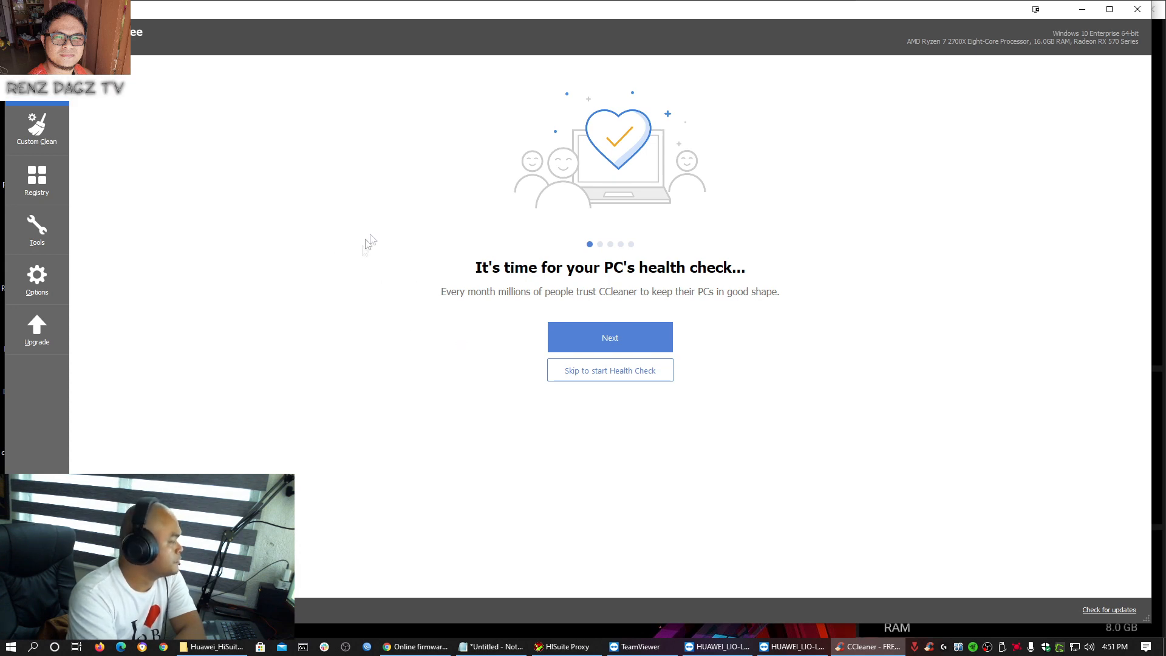
click(37, 182)
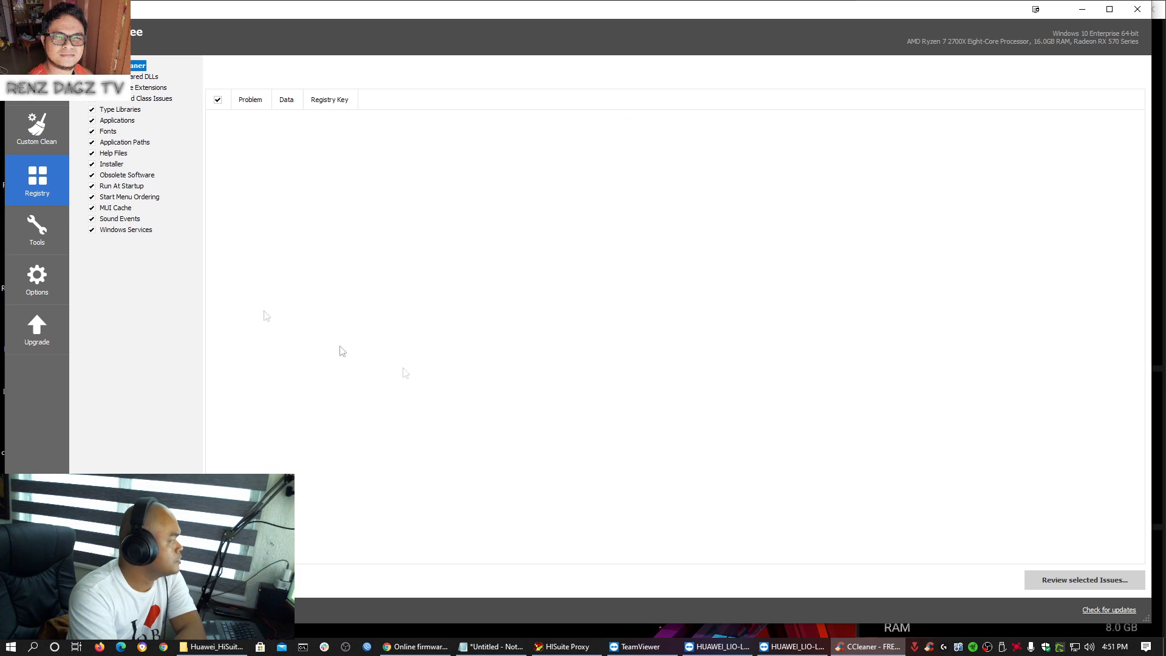
click(249, 580)
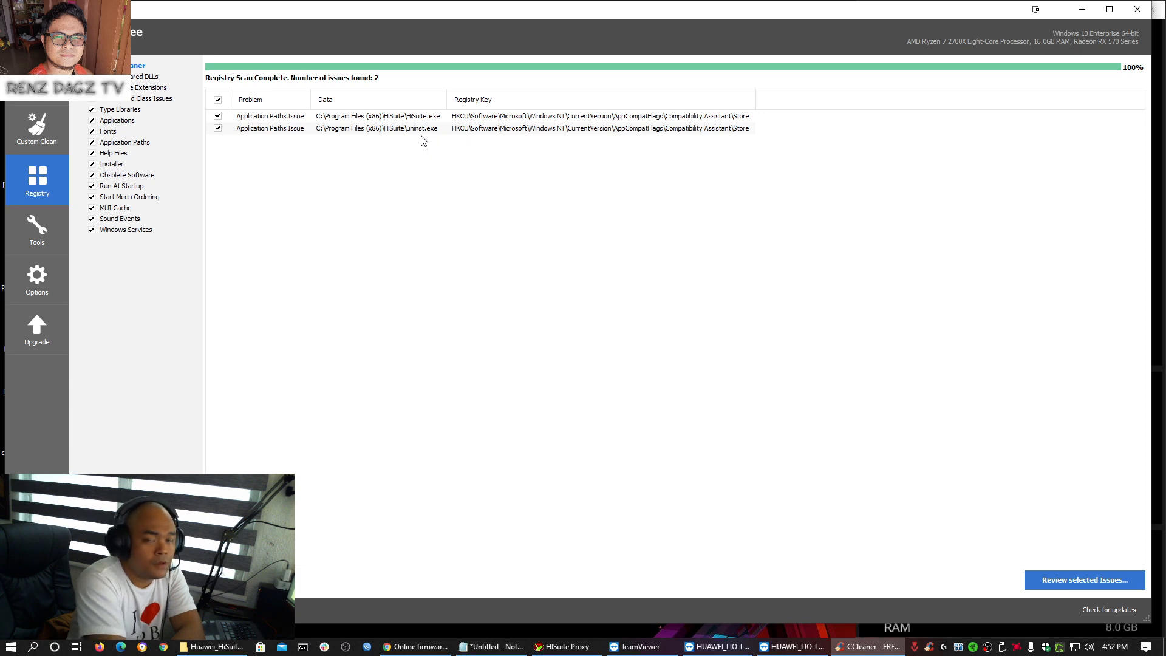
click(1064, 584)
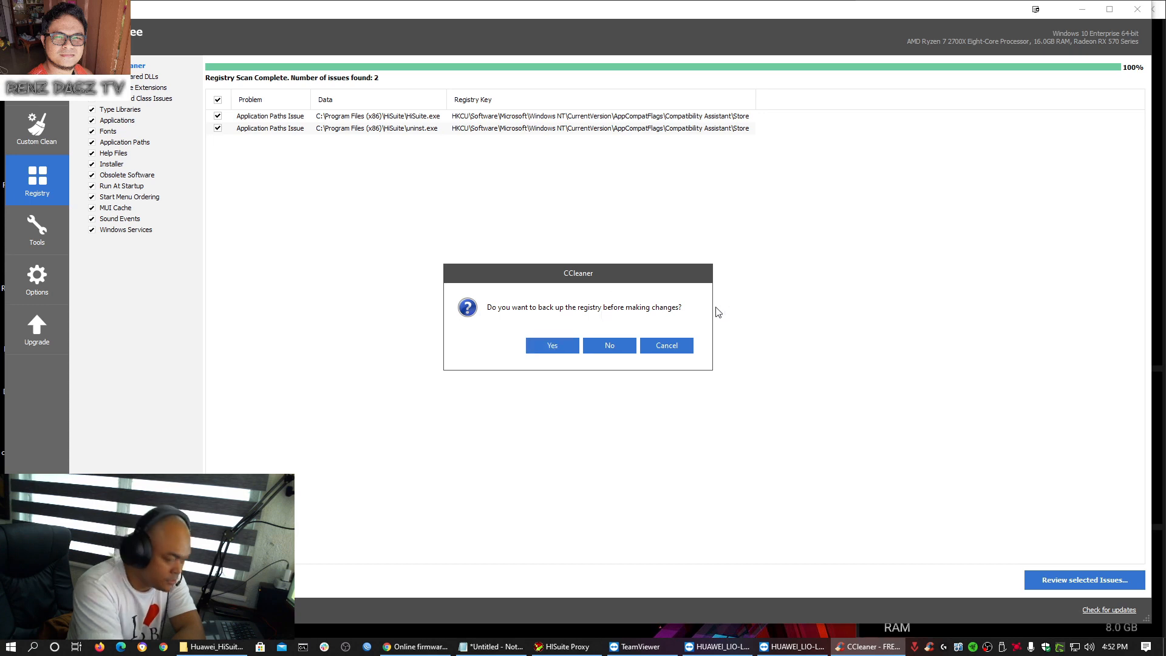
click(610, 346)
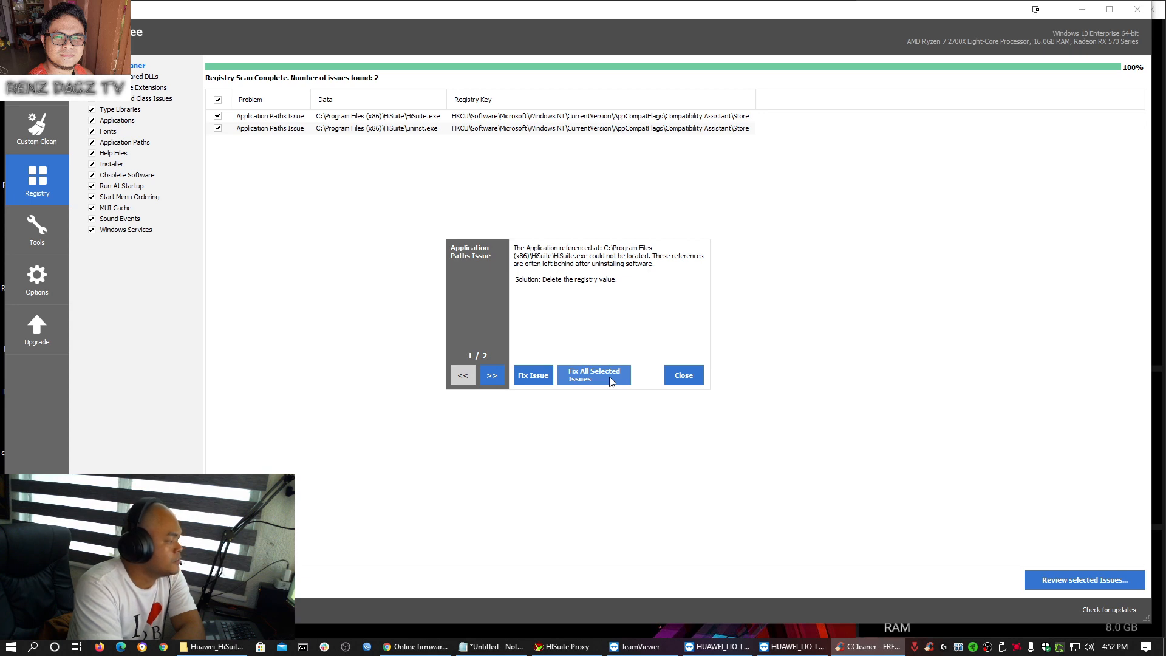
click(610, 377)
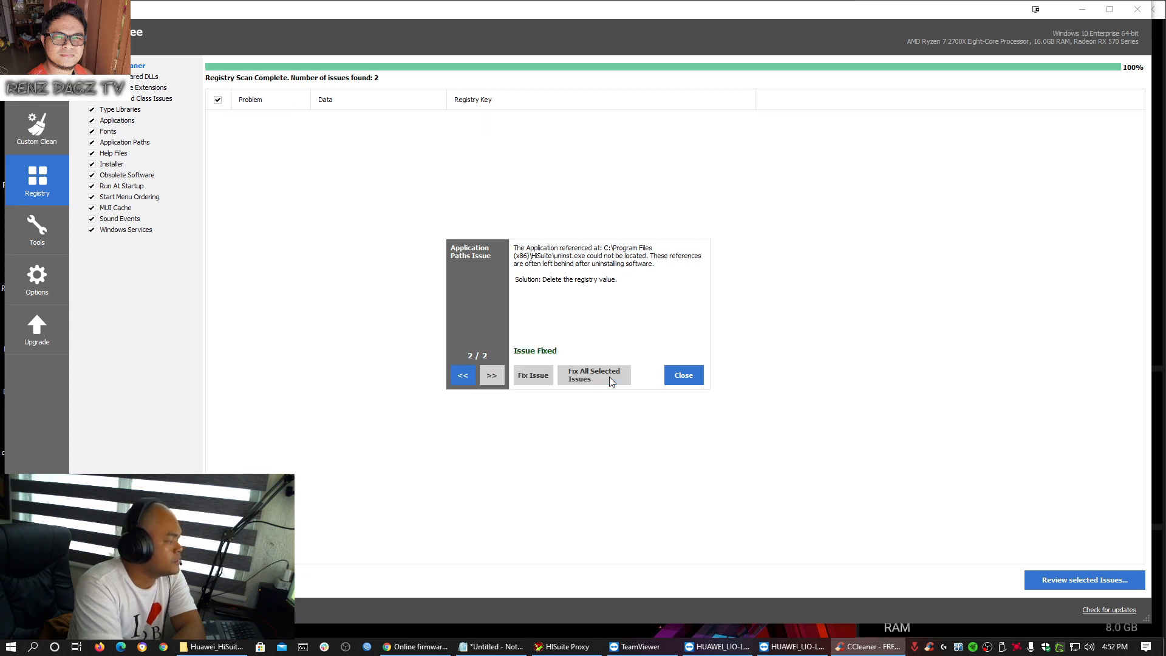
- Rescan the registry to confirm 0 issues, then close CCleaner
click(684, 376)
click(250, 580)
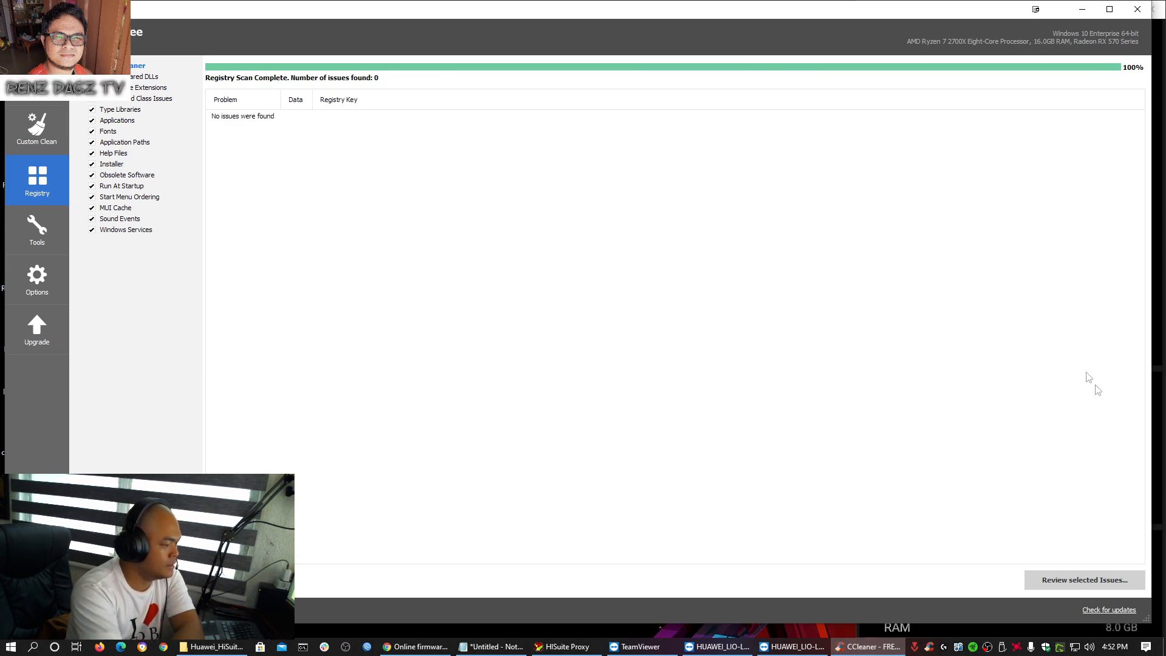
click(1138, 8)
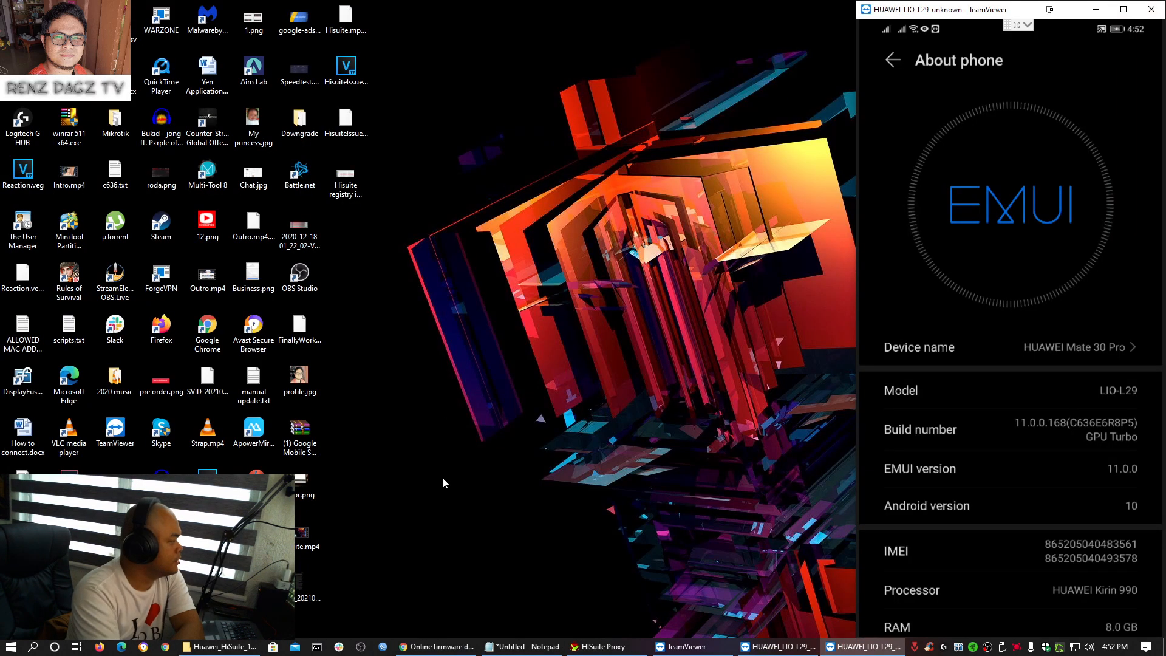
- Run HiSuite_11.0.0.510_OVE.exe from Downloads, accept the agreement, install it and start HiSuite
click(220, 646)
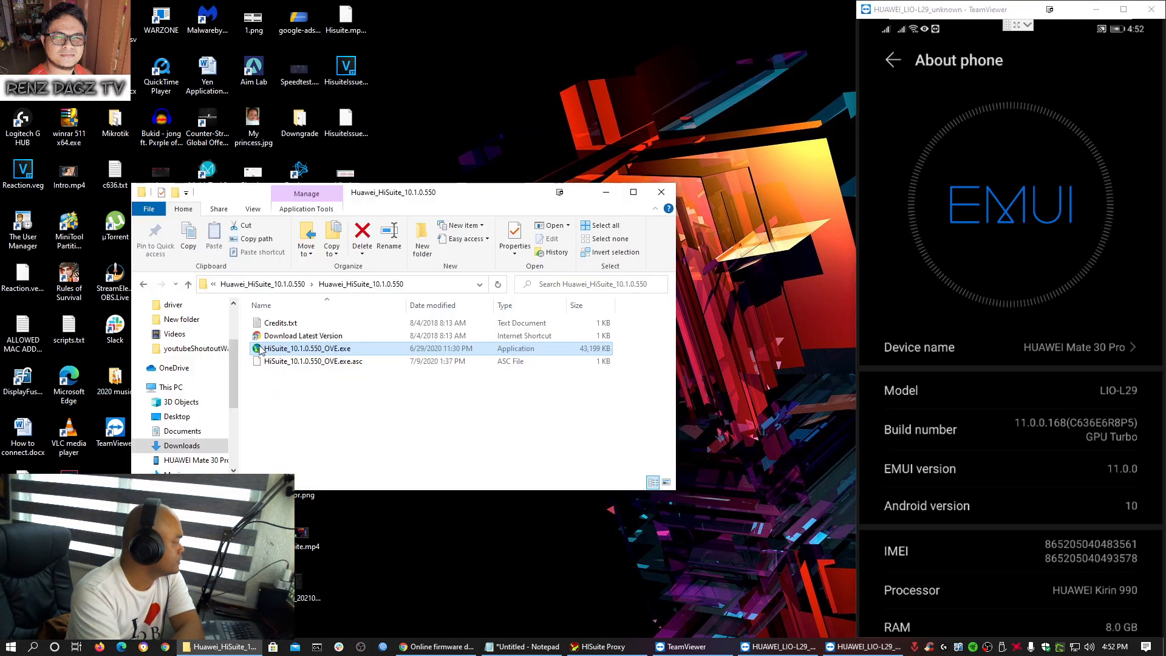
click(182, 446)
click(307, 343)
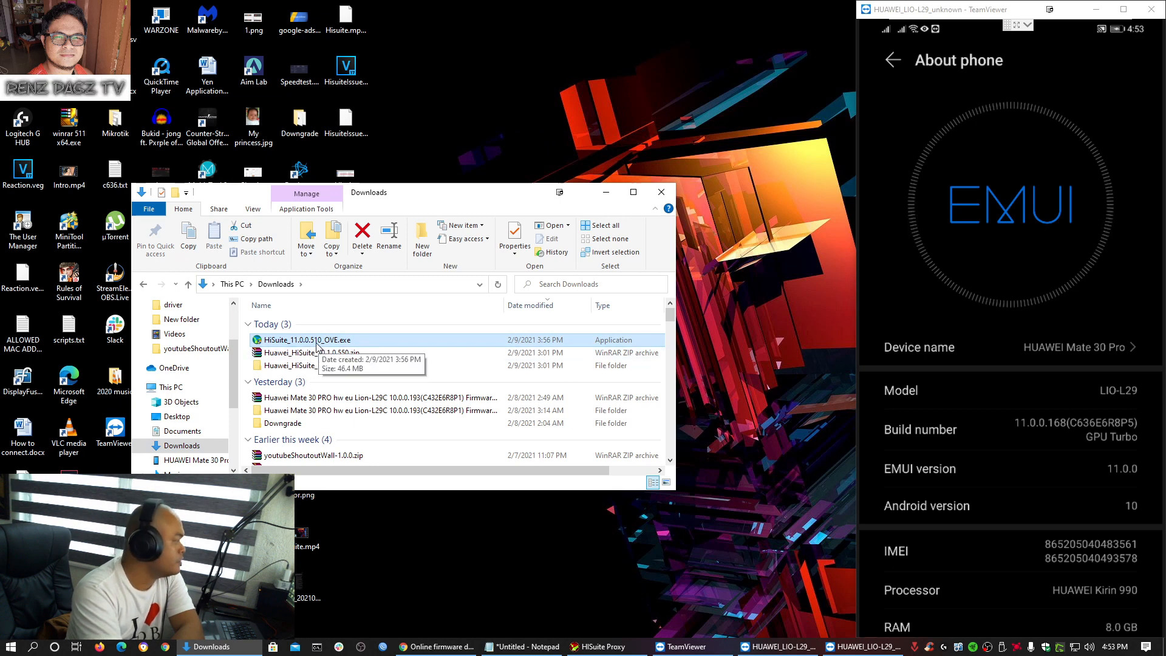
double_click(317, 341)
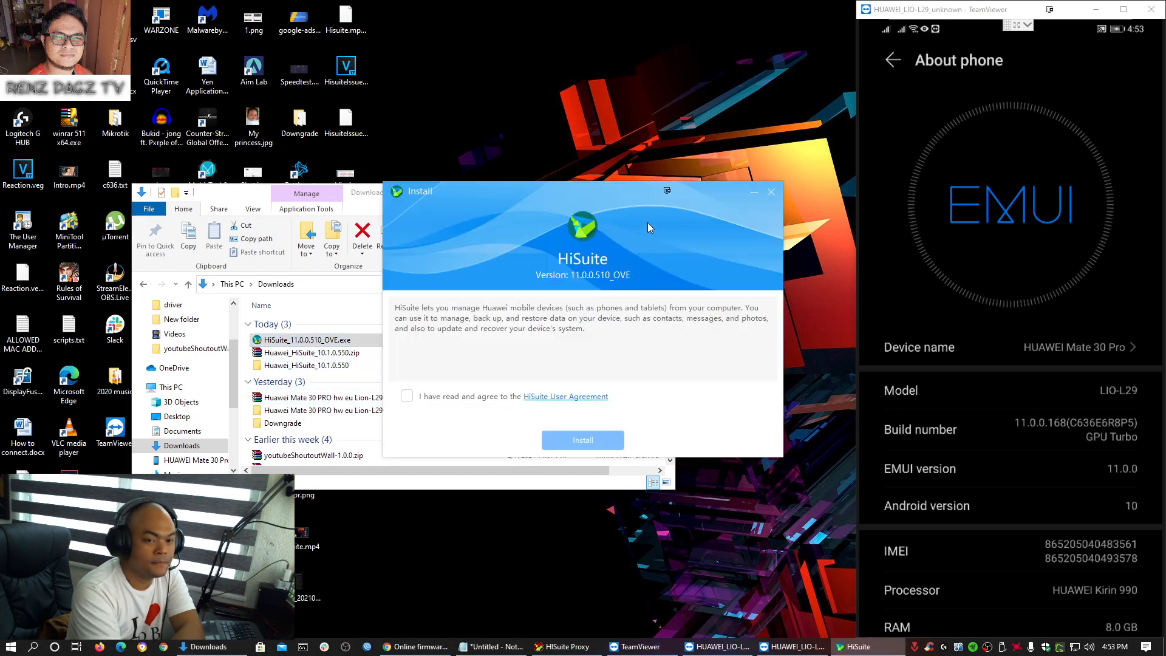
click(413, 401)
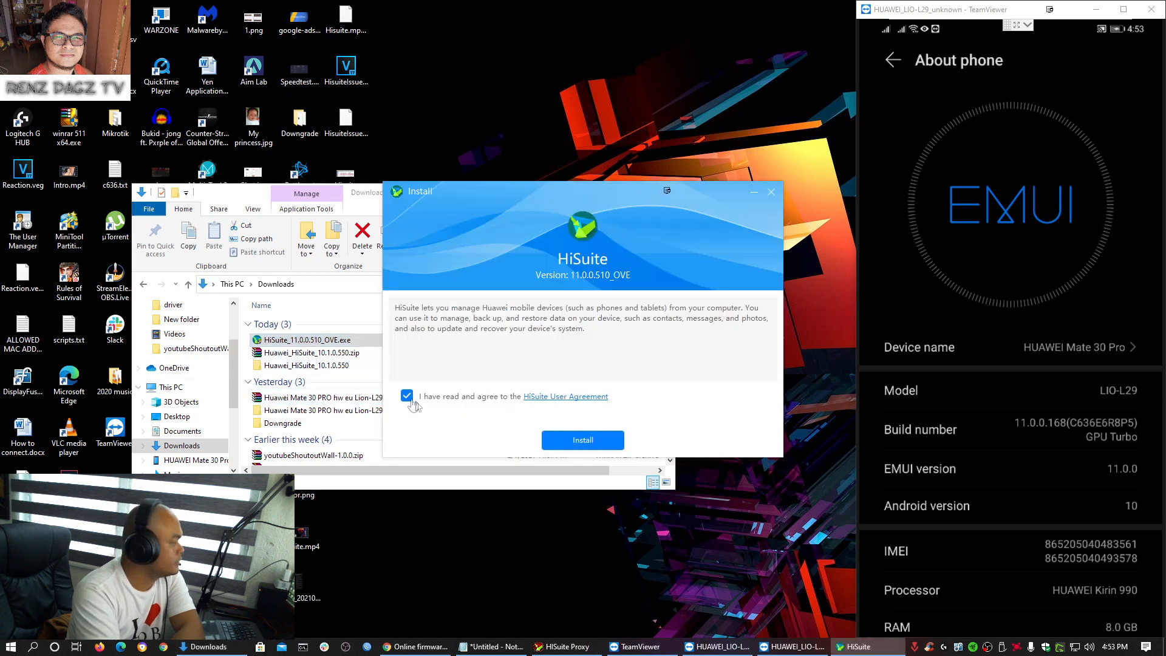
click(583, 441)
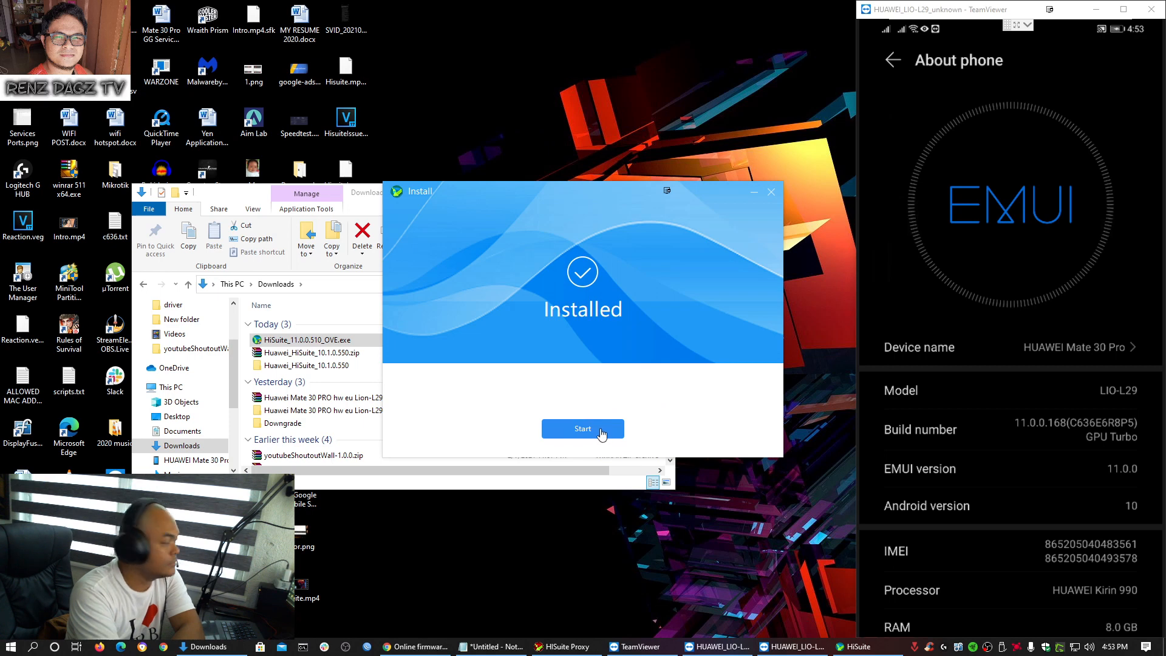
click(601, 434)
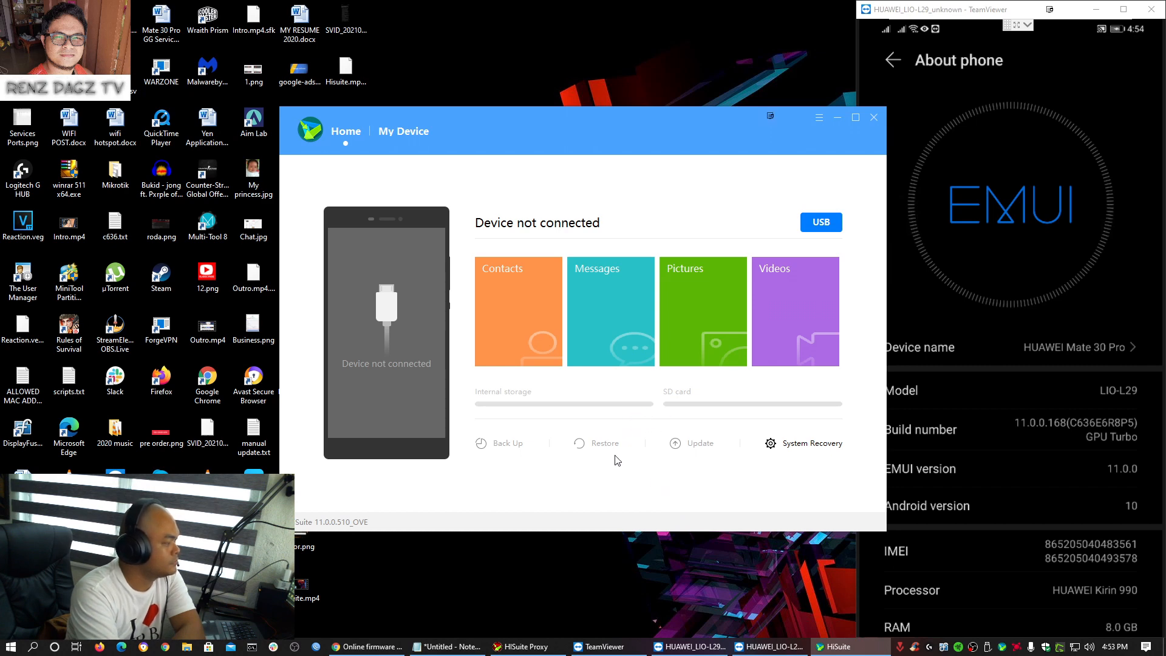
- Enter the verification code shown on the phone to connect the LIO-L29 to HiSuite
click(485, 297)
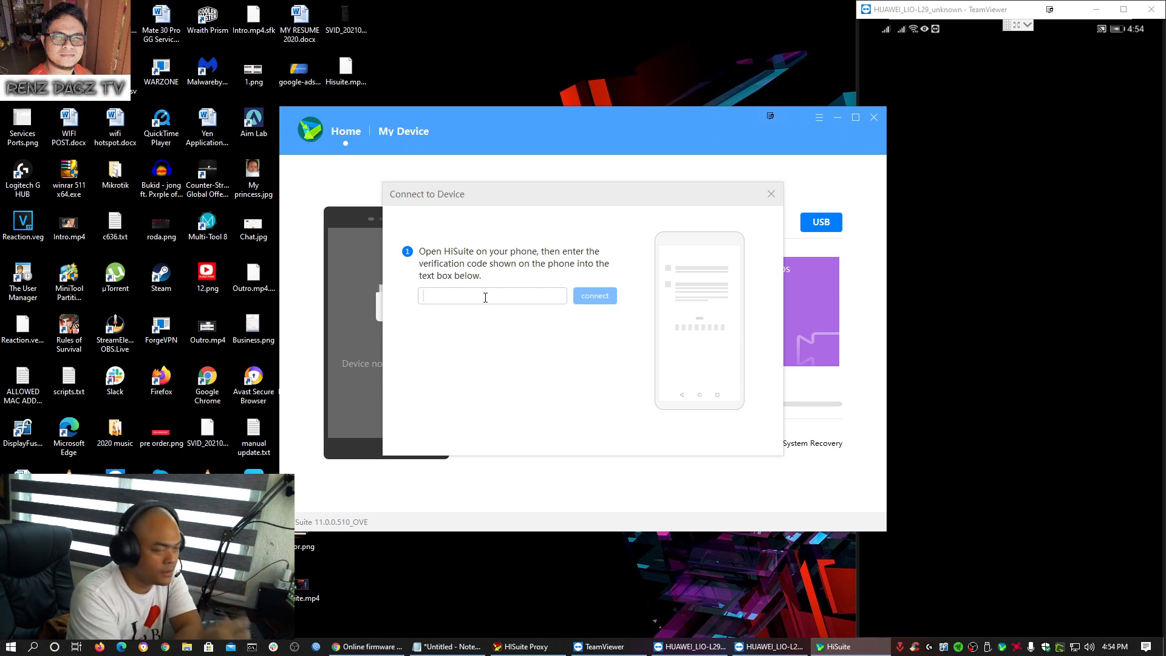
text(02173)
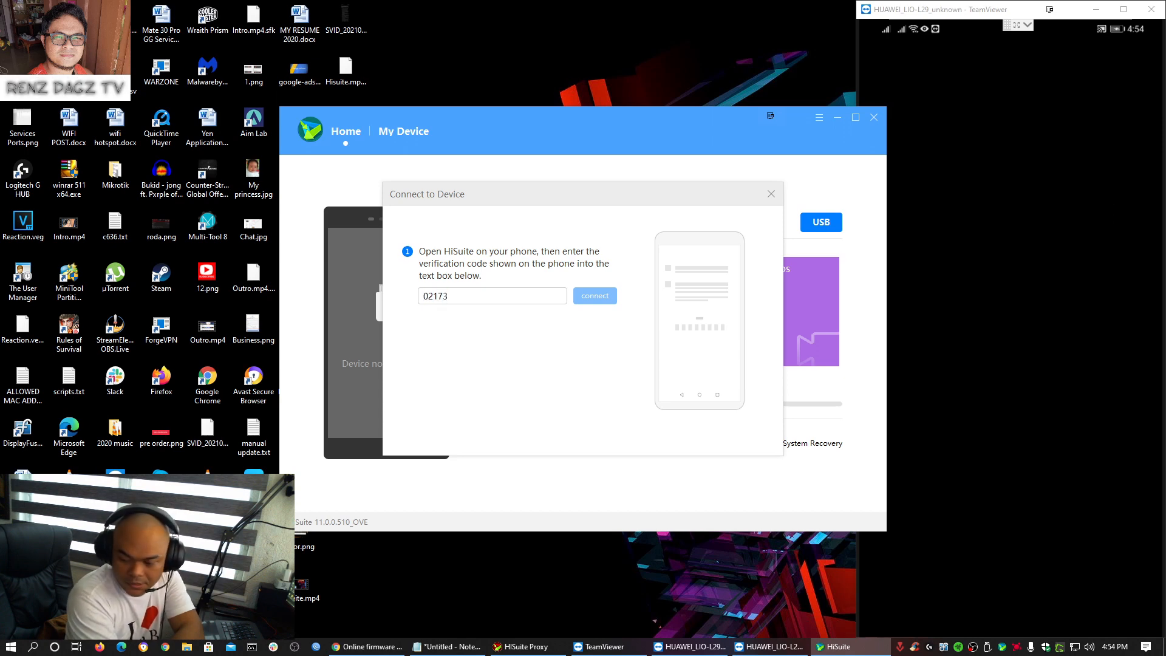
text(422)
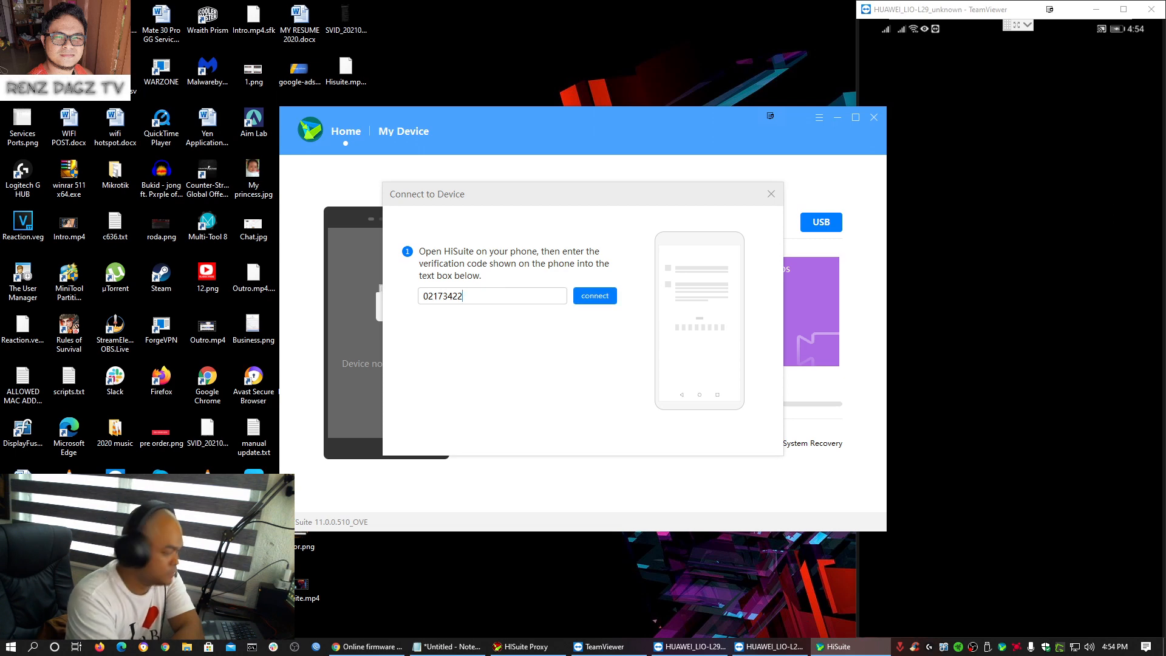
click(575, 298)
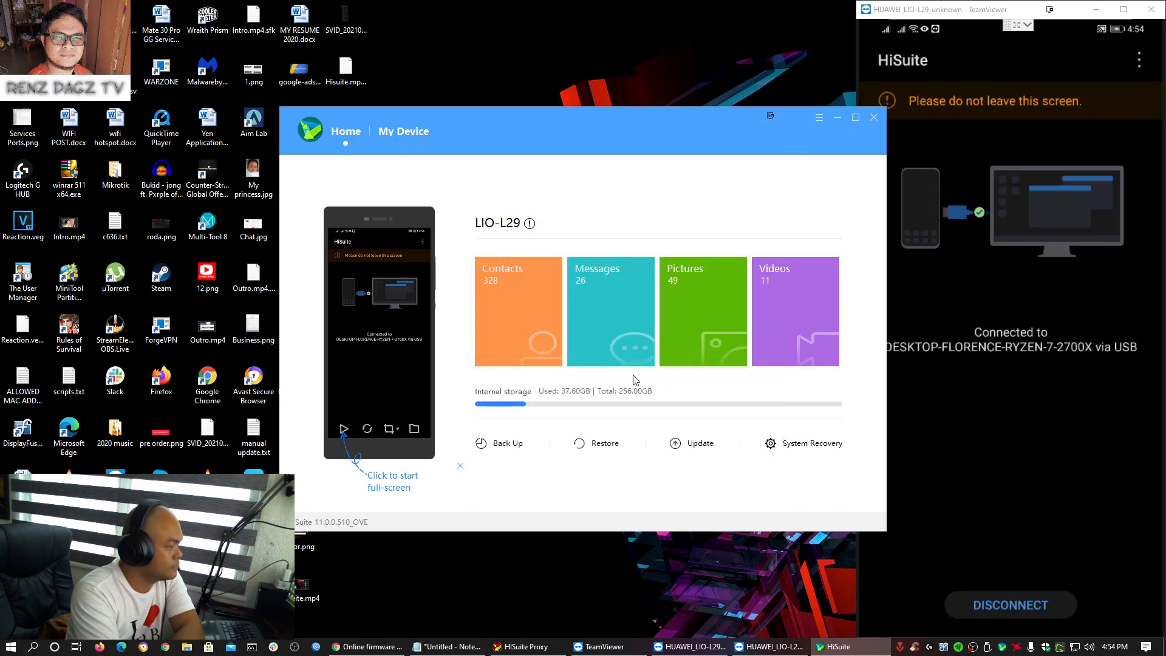
- Accept the system update service terms and switch to the other firmware versions list
click(693, 447)
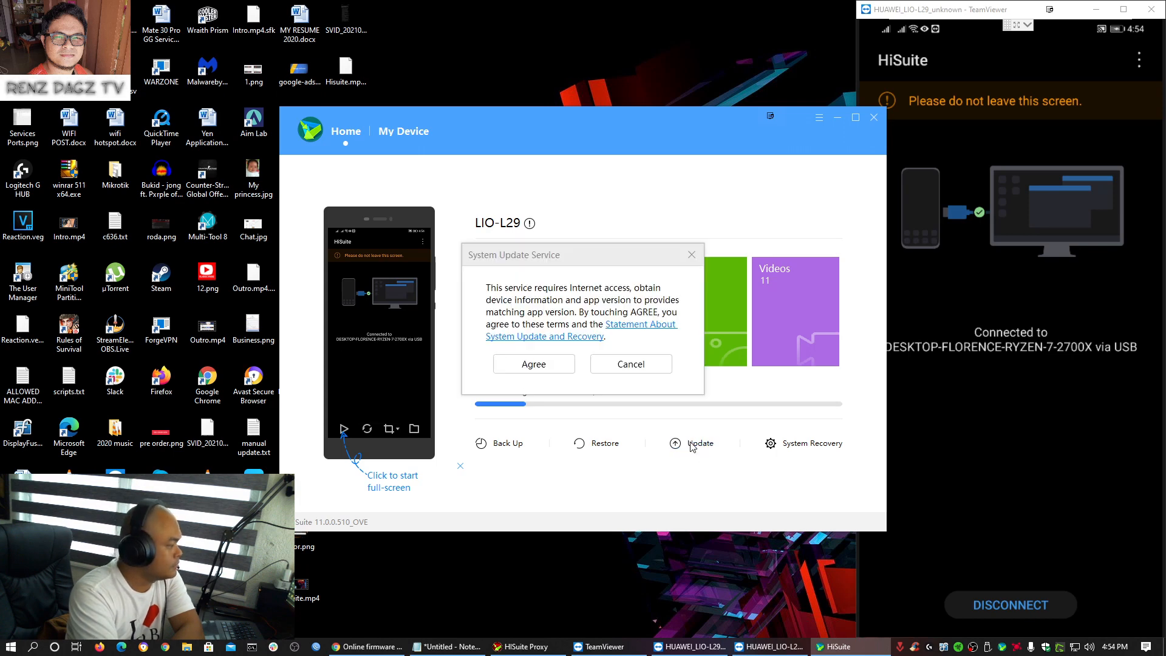
click(538, 365)
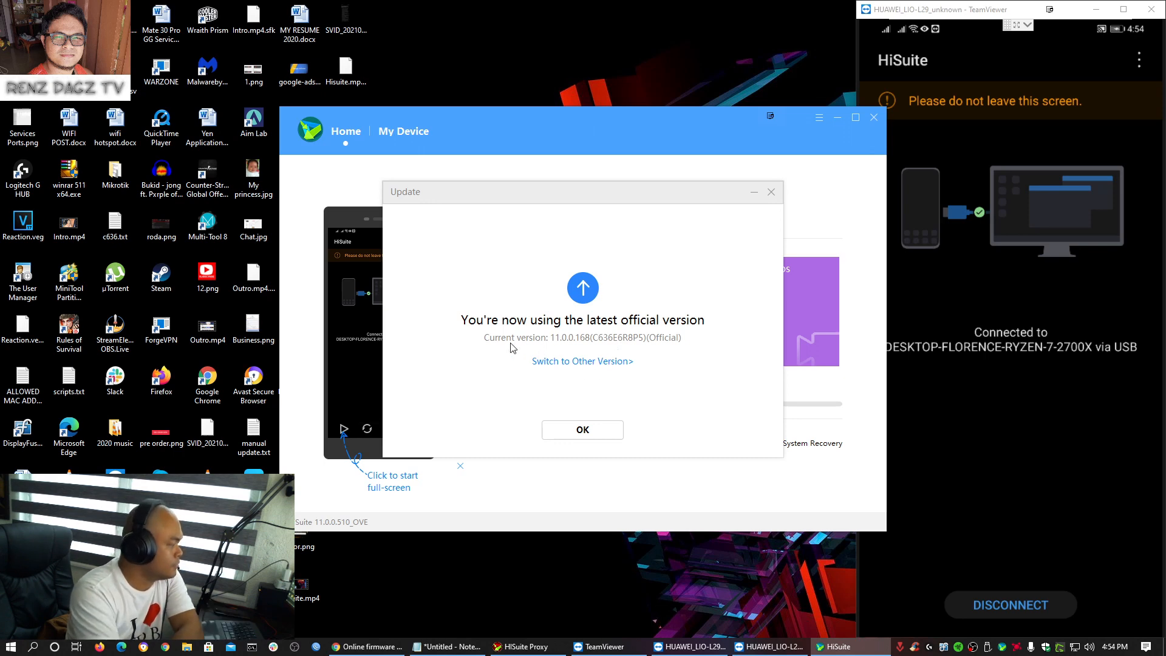
click(582, 363)
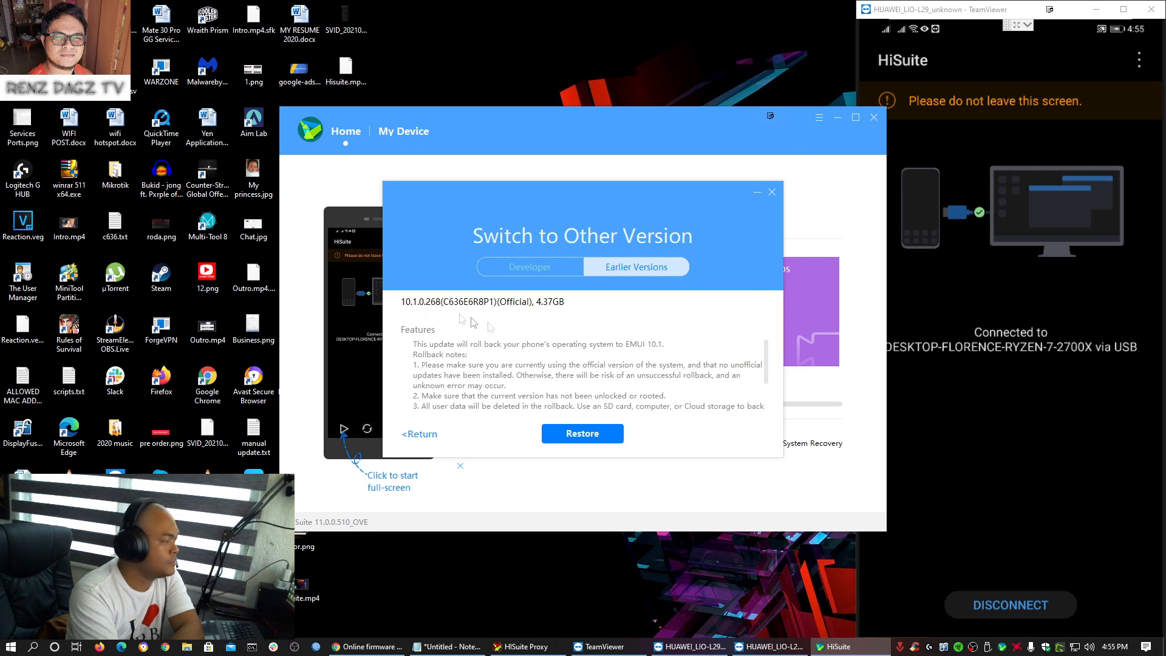
- Restore earlier version 10.1.0.268, confirm the data-deleting rollback, and accept the licence agreement
click(586, 435)
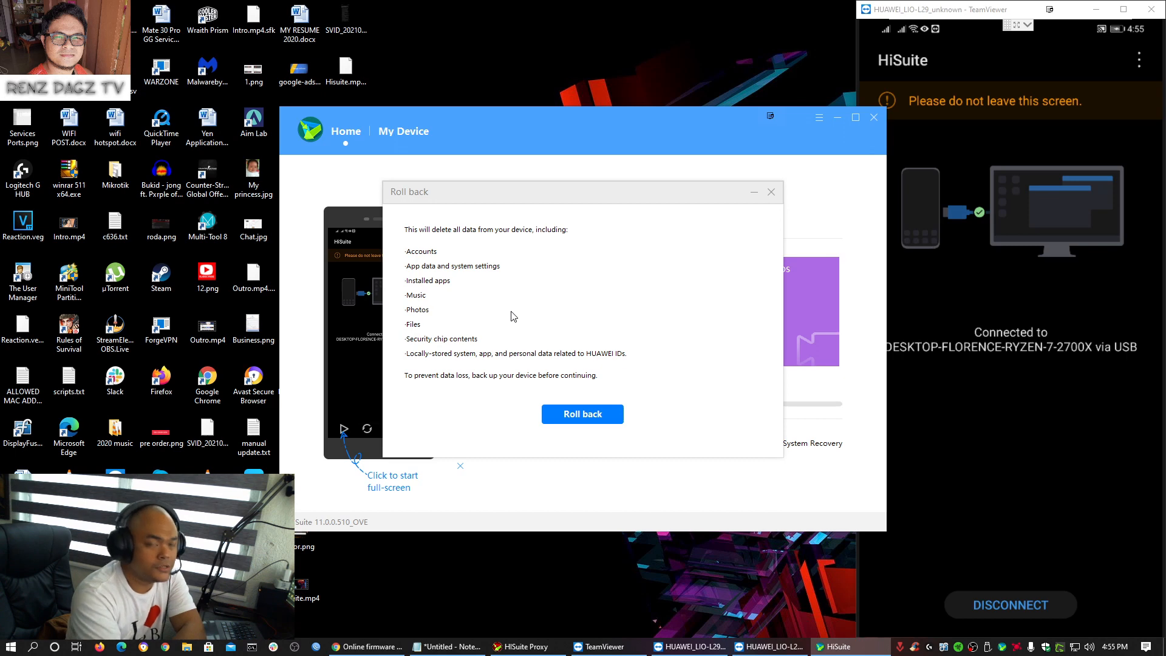
click(591, 418)
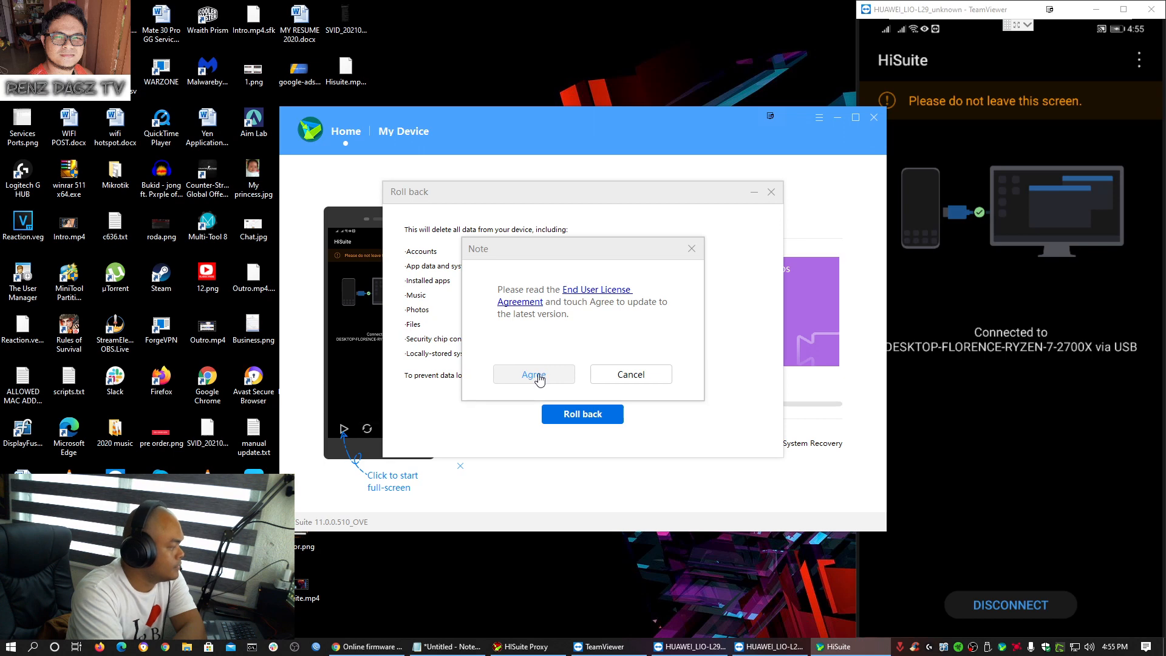
click(540, 376)
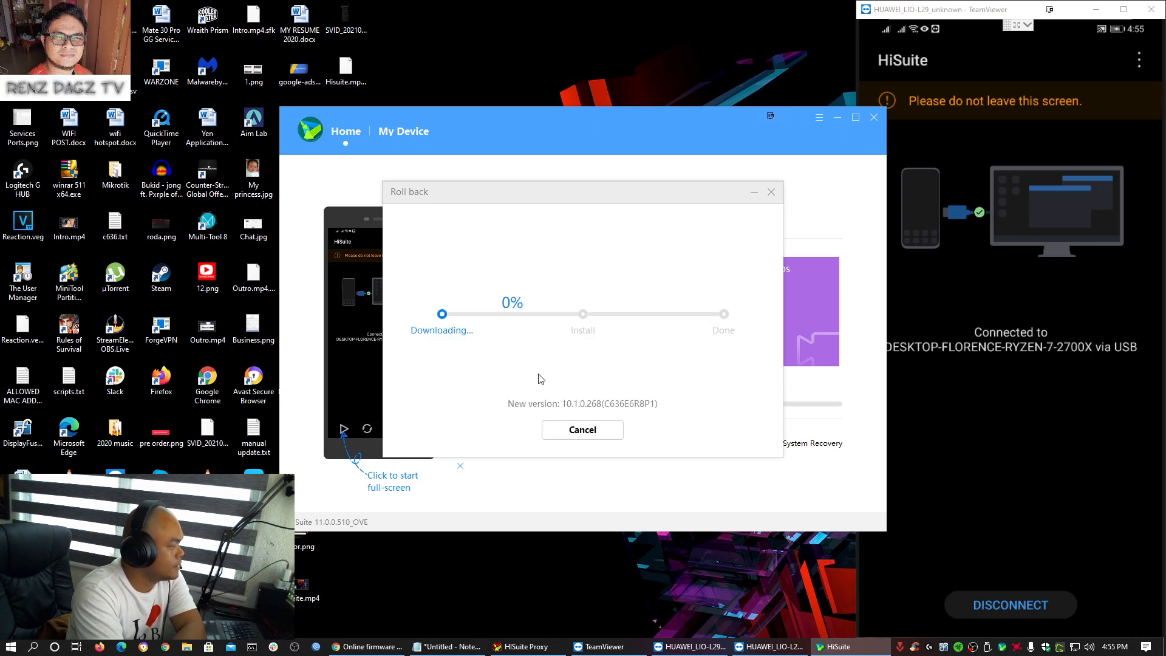